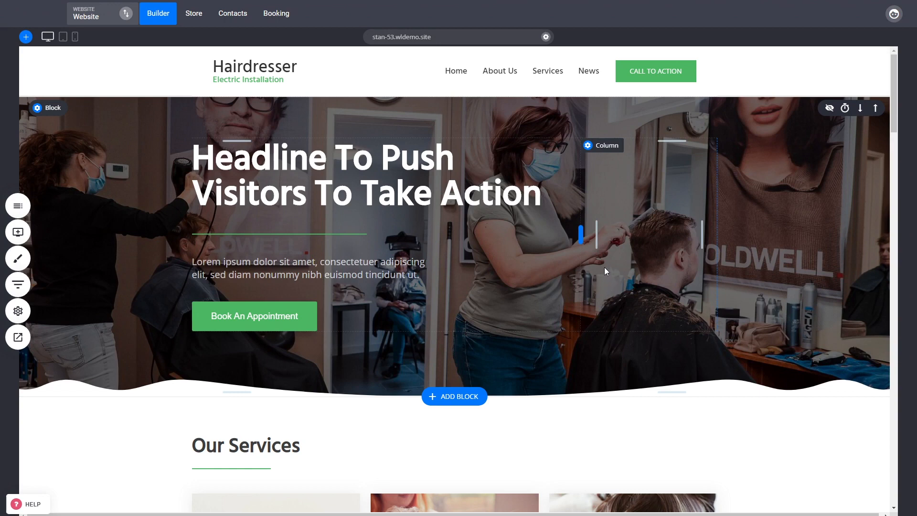
click(18, 232)
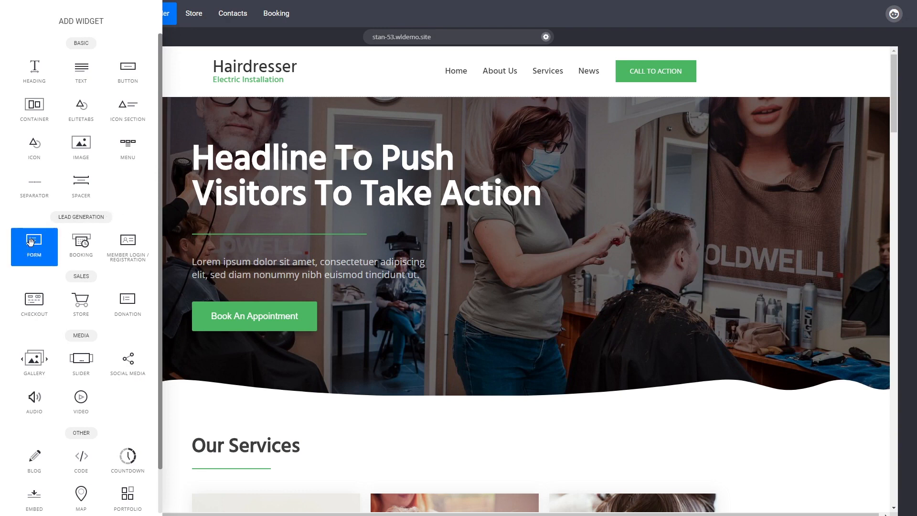
click(733, 205)
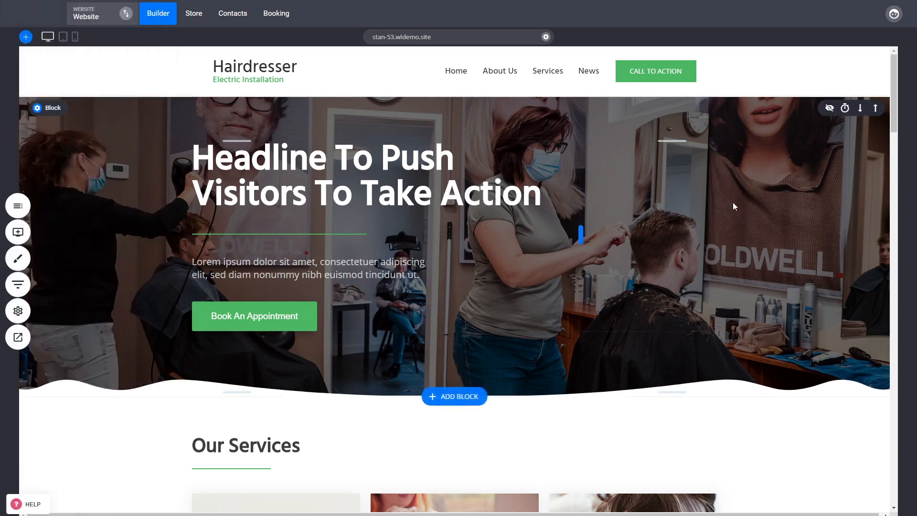
scroll(734, 207, down, 2)
Step: Open the Contact Us page in the builder
click(18, 206)
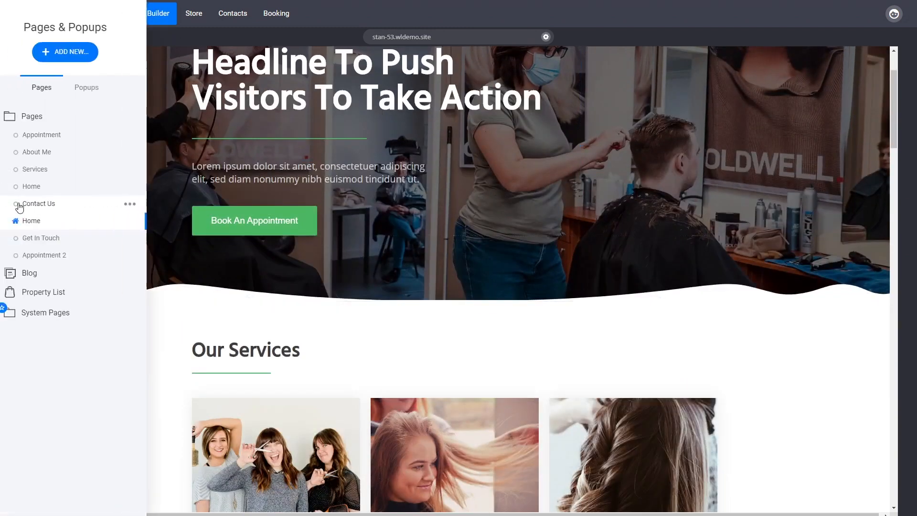
click(68, 204)
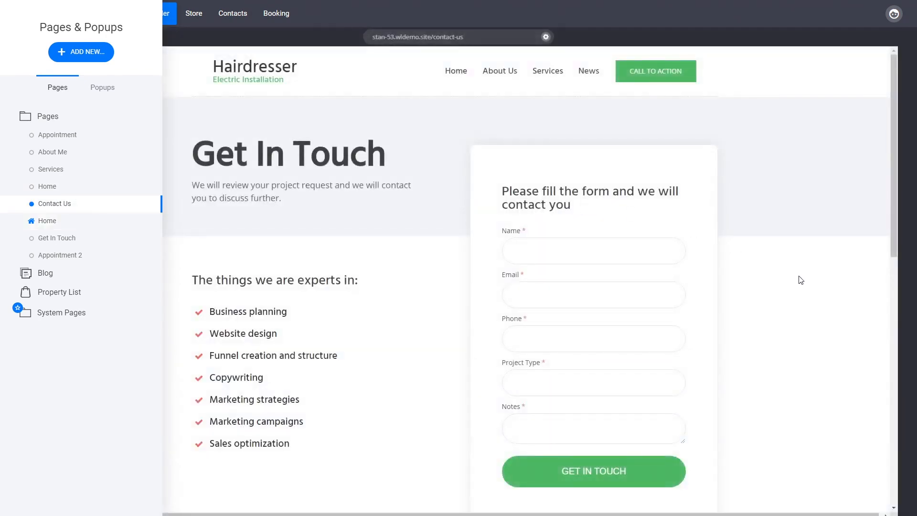
click(801, 280)
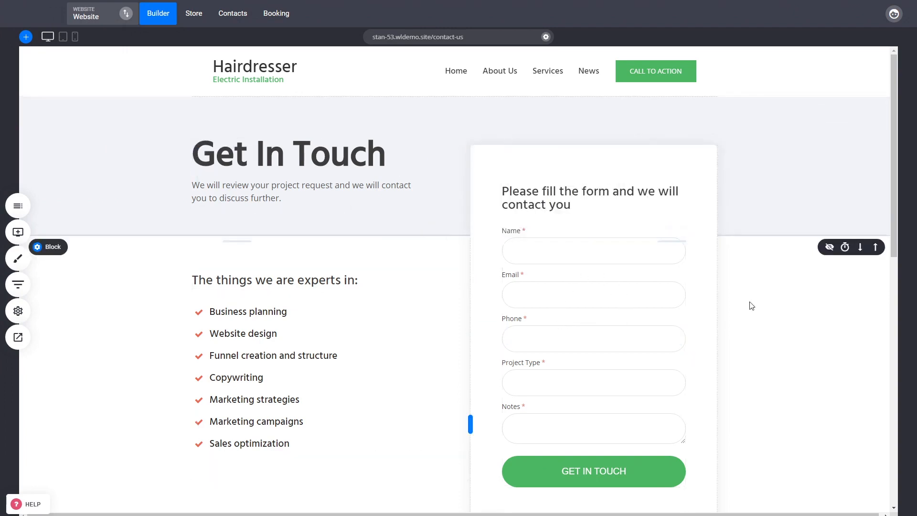
Step: Open the contact form's Project Type field settings and cancel without changes
click(587, 303)
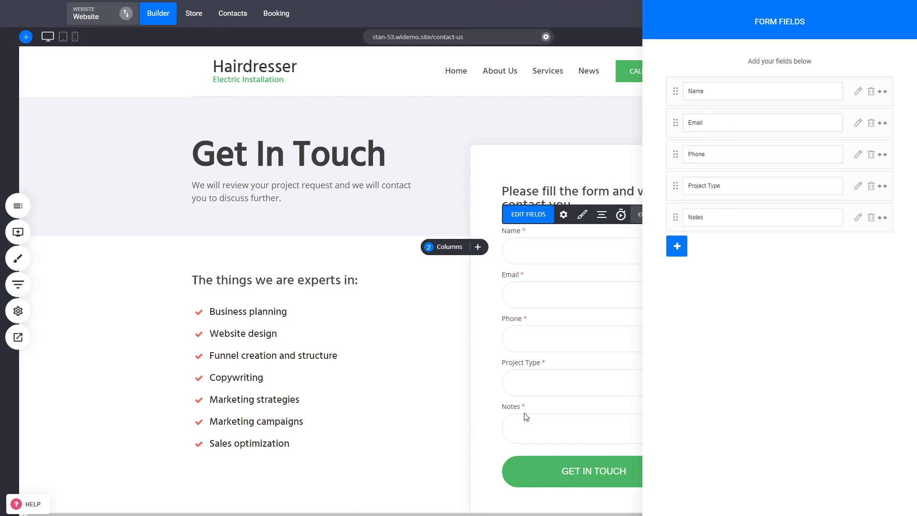
click(858, 187)
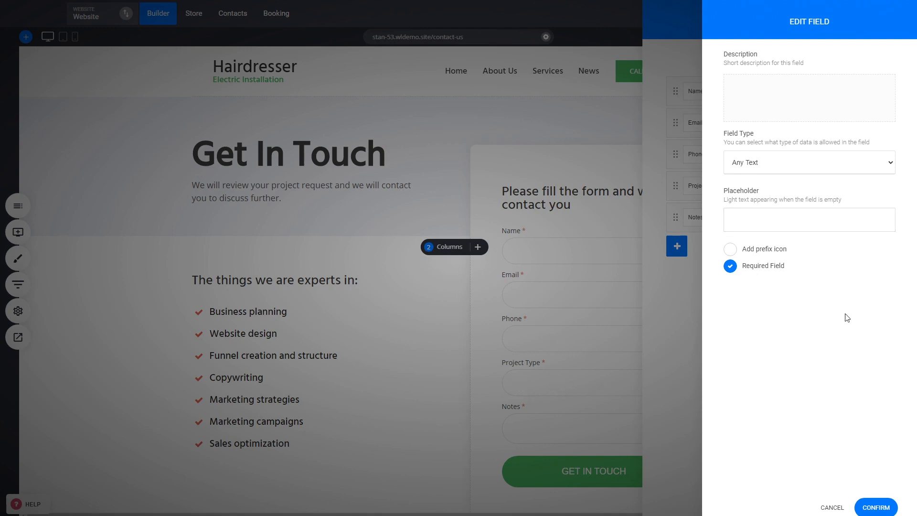
click(840, 509)
click(604, 330)
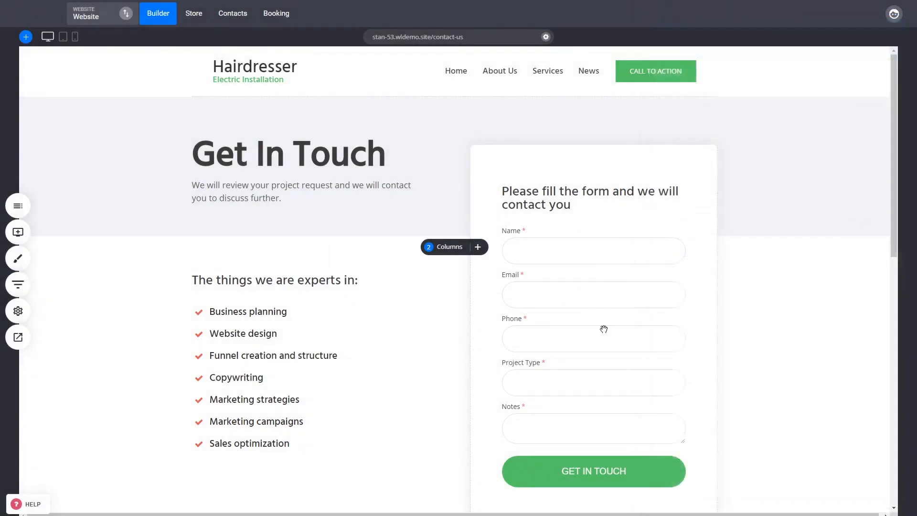
Step: Browse the field types available for adding to the contact form
double_click(604, 330)
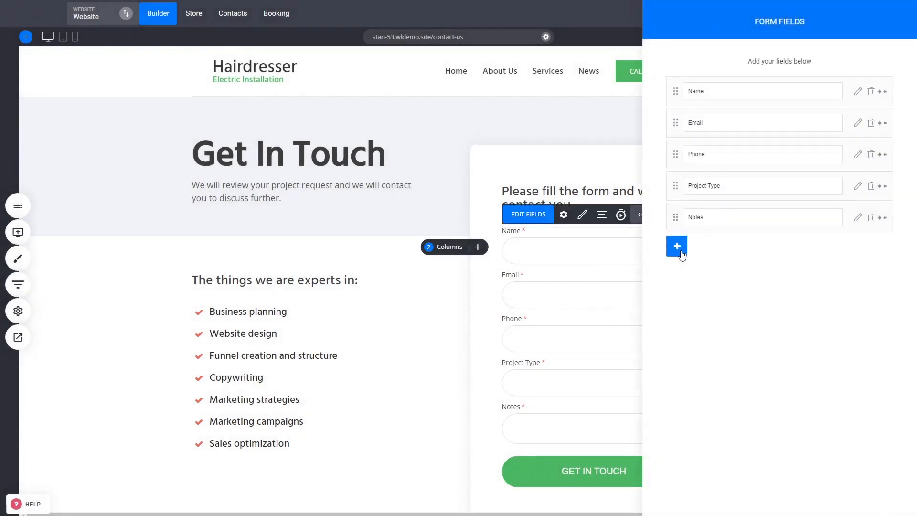
click(681, 253)
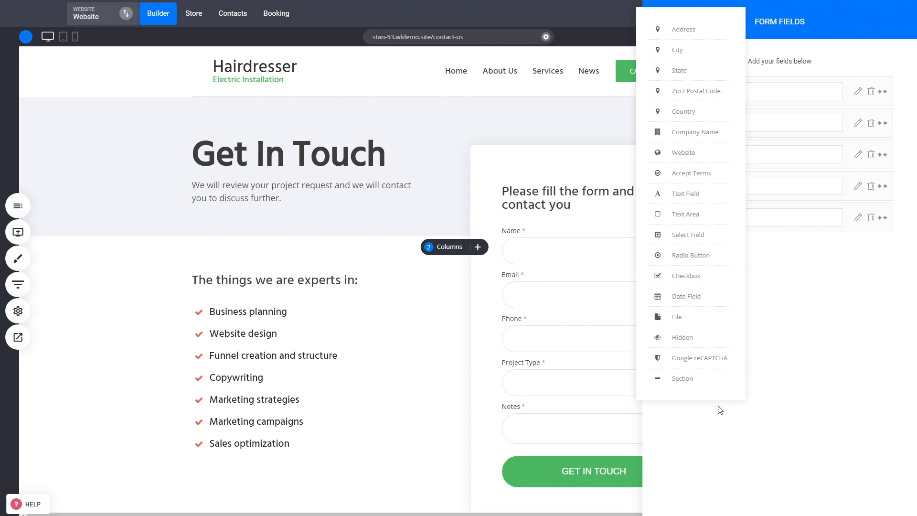
click(564, 363)
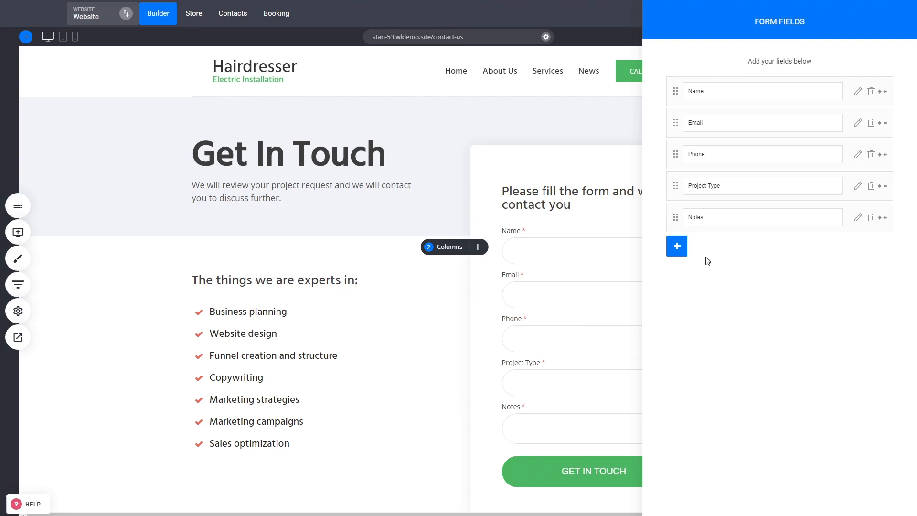
click(683, 253)
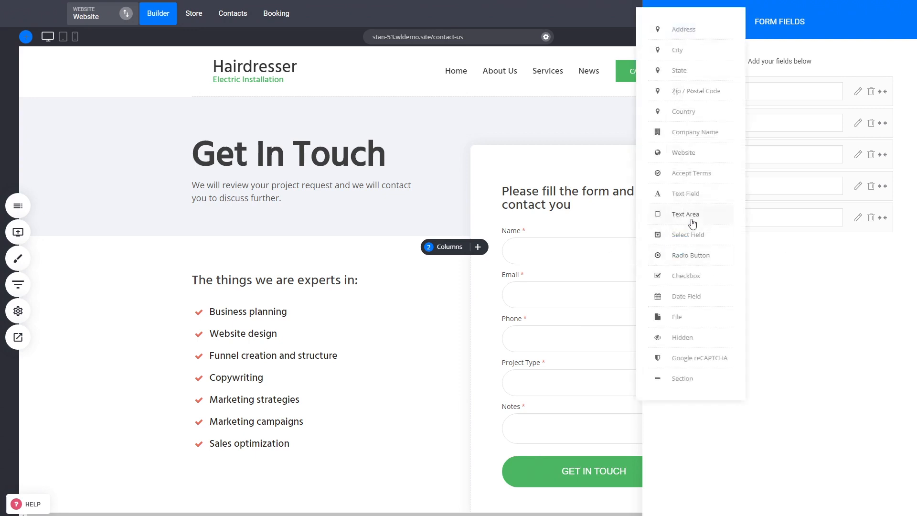
click(810, 307)
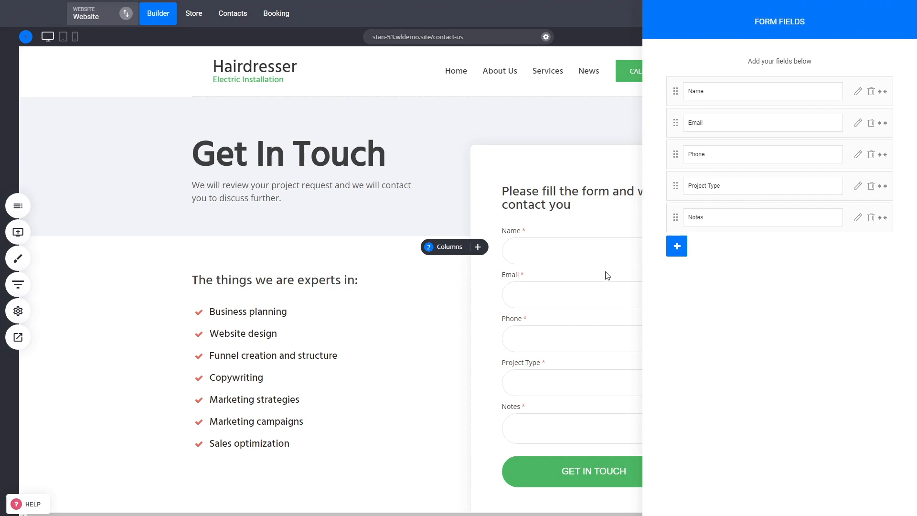
click(586, 307)
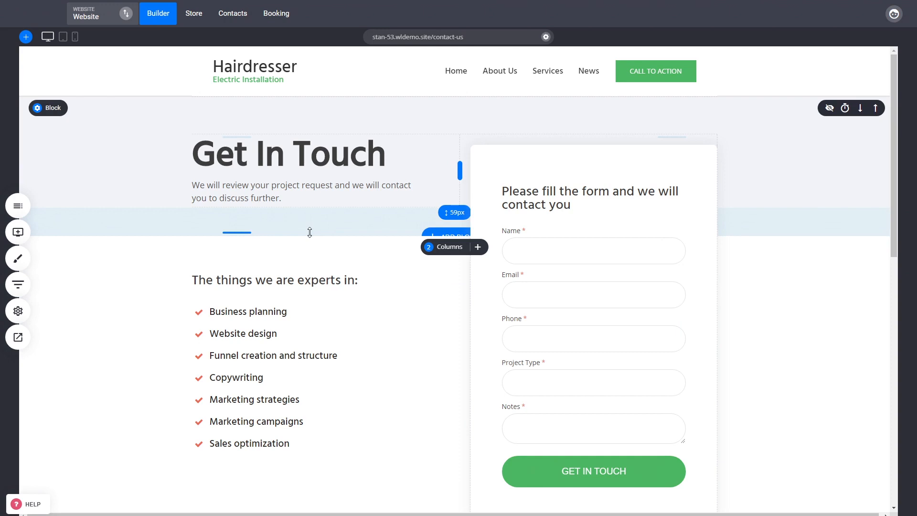
Step: Open the Contacts section's customer property settings
click(233, 14)
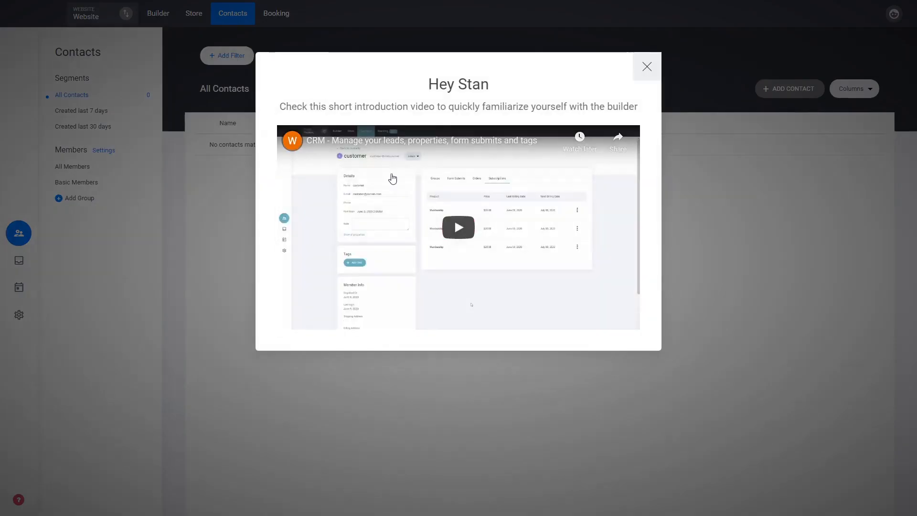
click(644, 67)
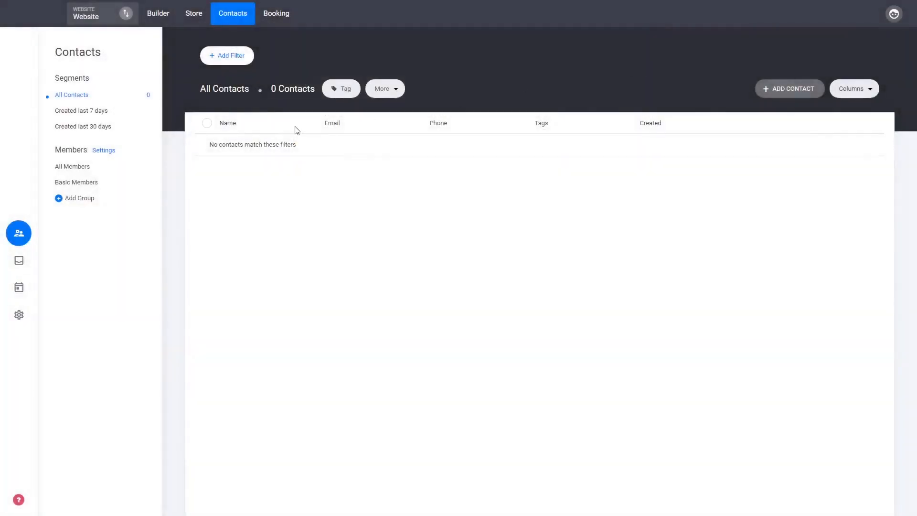
click(22, 313)
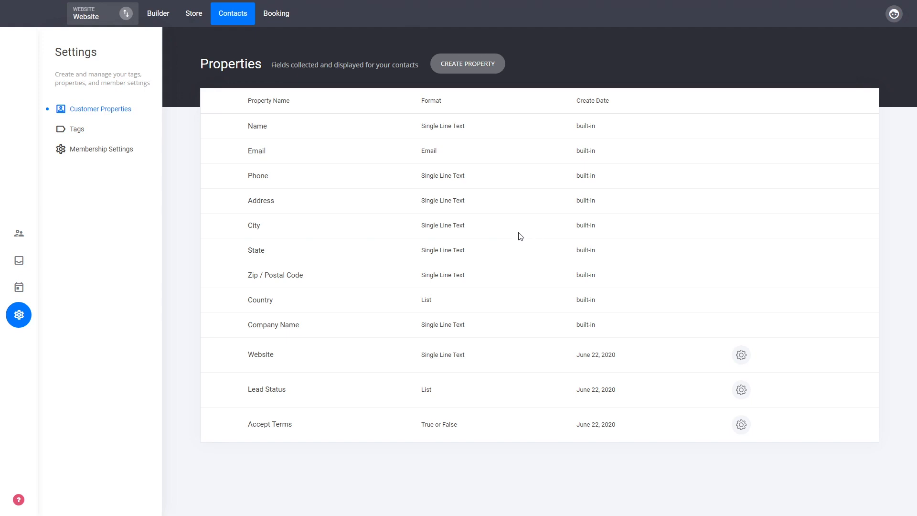
Step: Create a new customer property labelled Age, make it available in forms, and save it
click(487, 69)
click(468, 232)
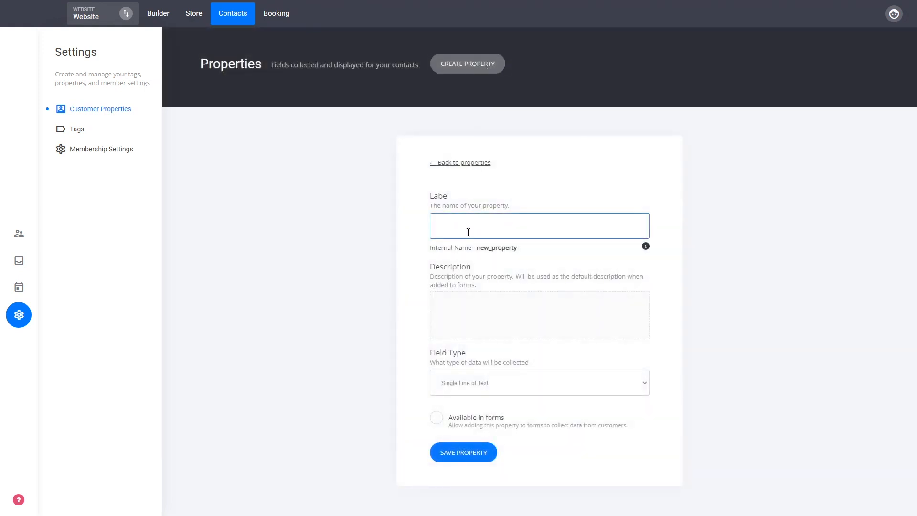
text(Age)
click(789, 235)
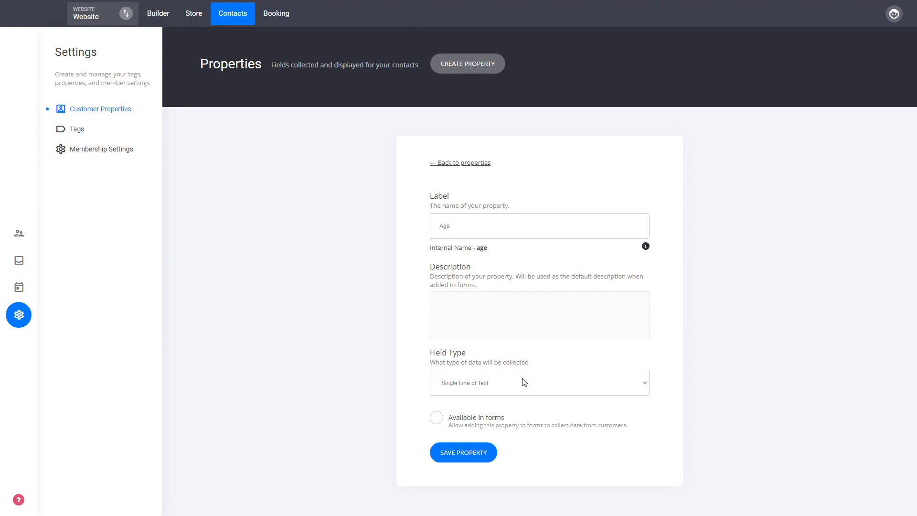
click(477, 414)
click(477, 422)
click(486, 460)
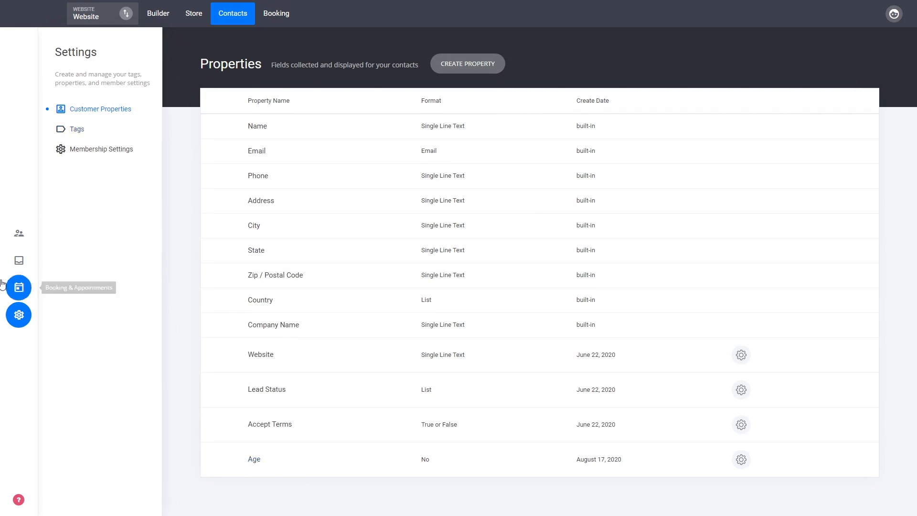
Step: Return to the builder and open the Contact Us page
click(162, 17)
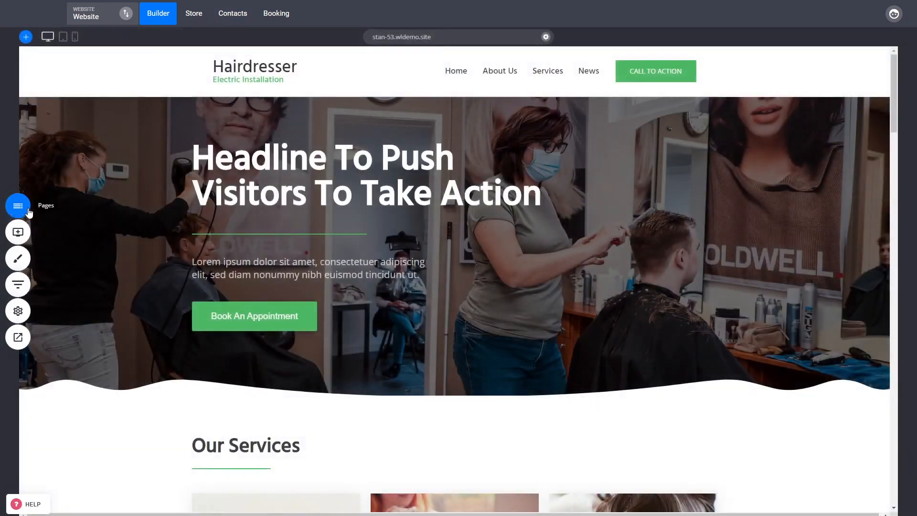
click(18, 206)
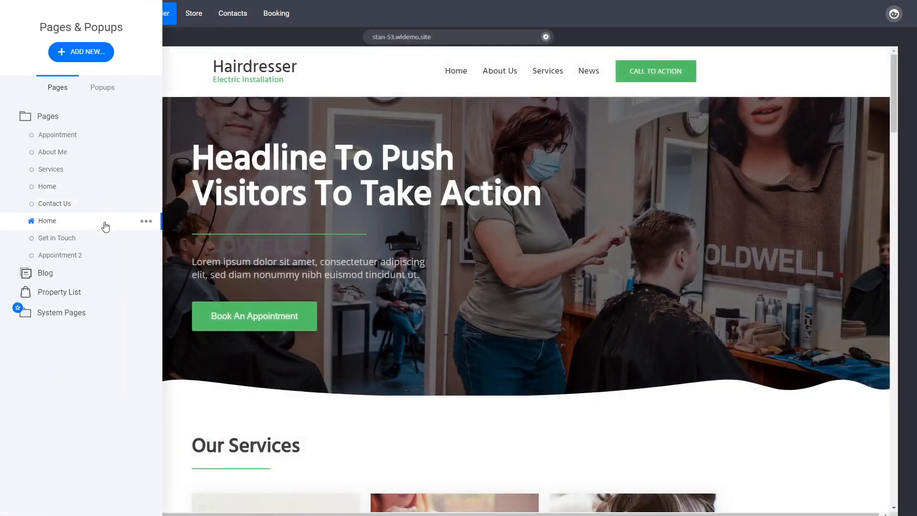
click(84, 206)
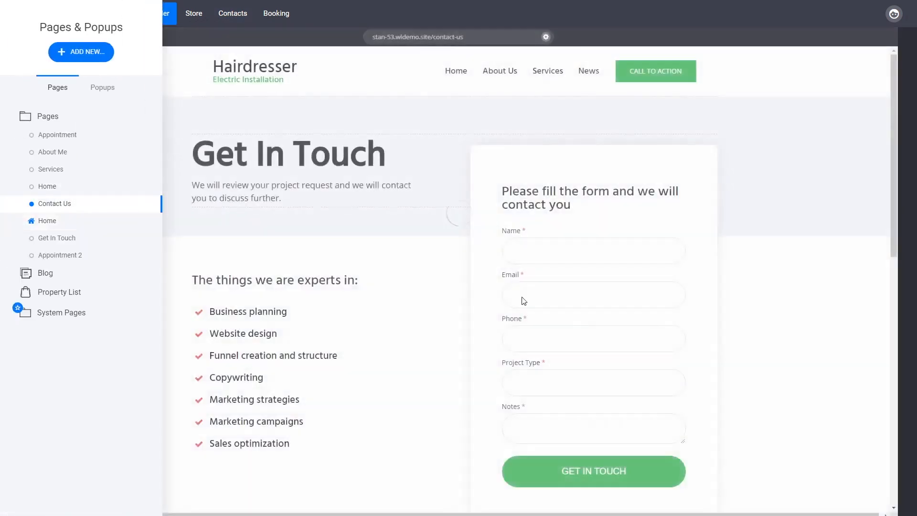
click(783, 325)
Step: Add the Age field to the contact form's fields
double_click(606, 284)
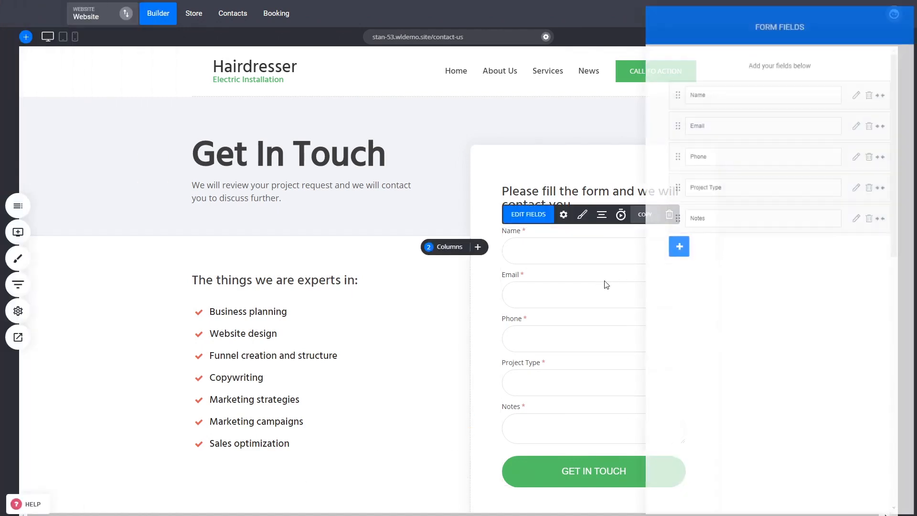
click(679, 246)
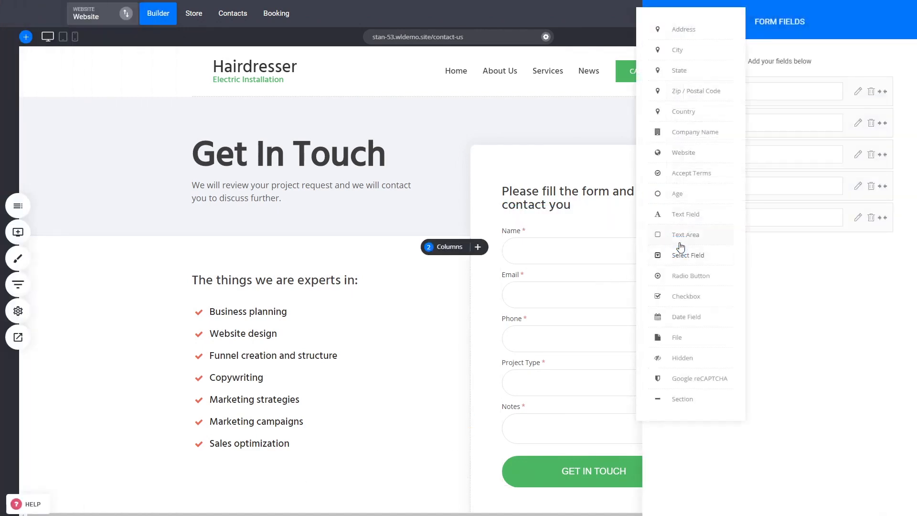
click(691, 198)
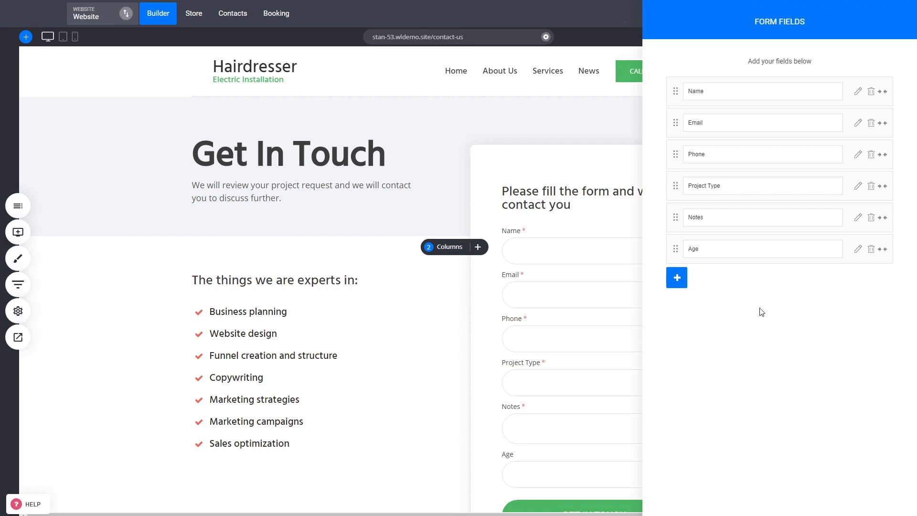
Step: Make the Age field a required field and close the form fields panel
click(859, 250)
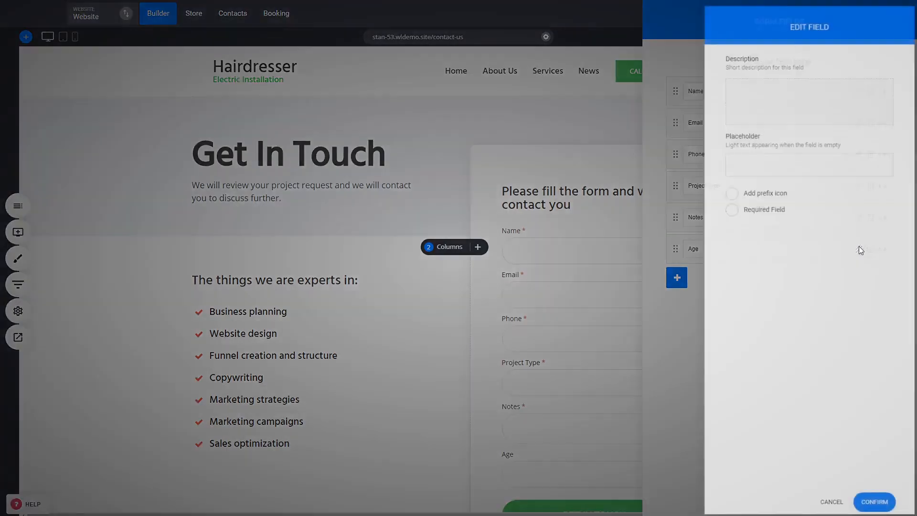
click(768, 215)
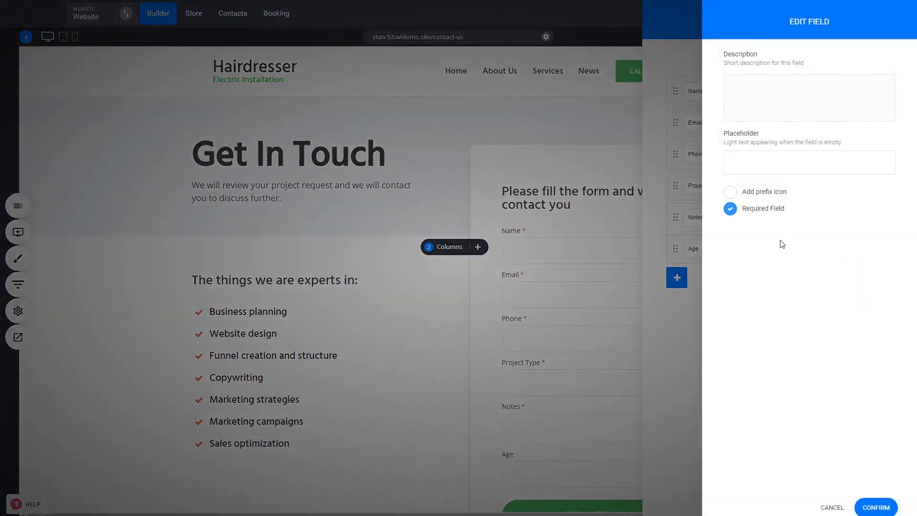
click(873, 506)
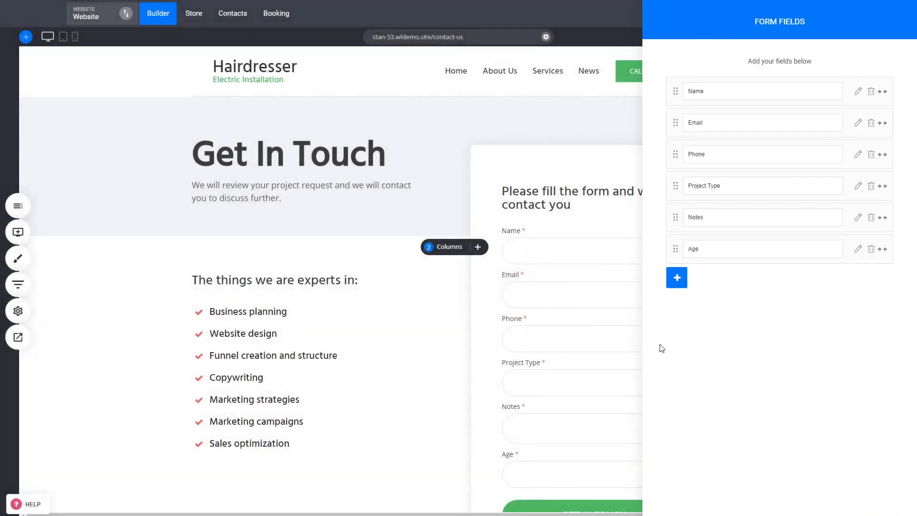
click(568, 370)
click(832, 20)
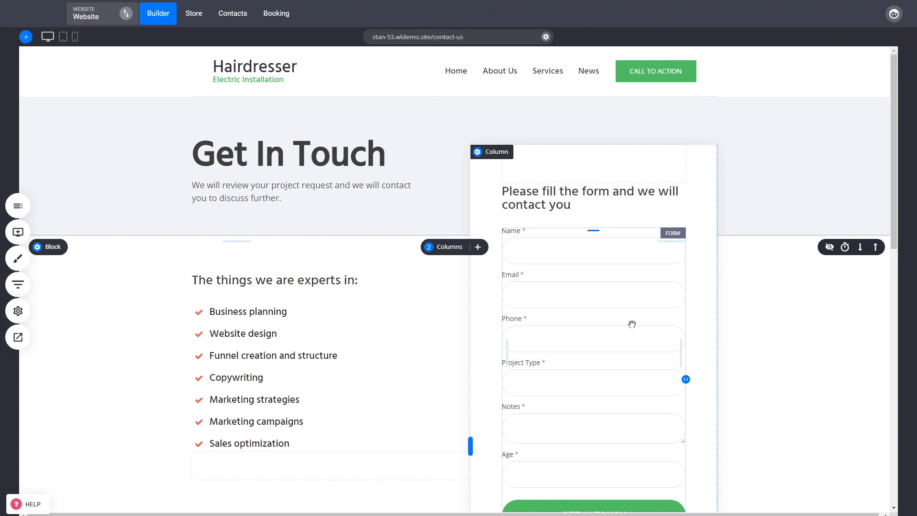
Step: Open the contact form's settings
click(600, 314)
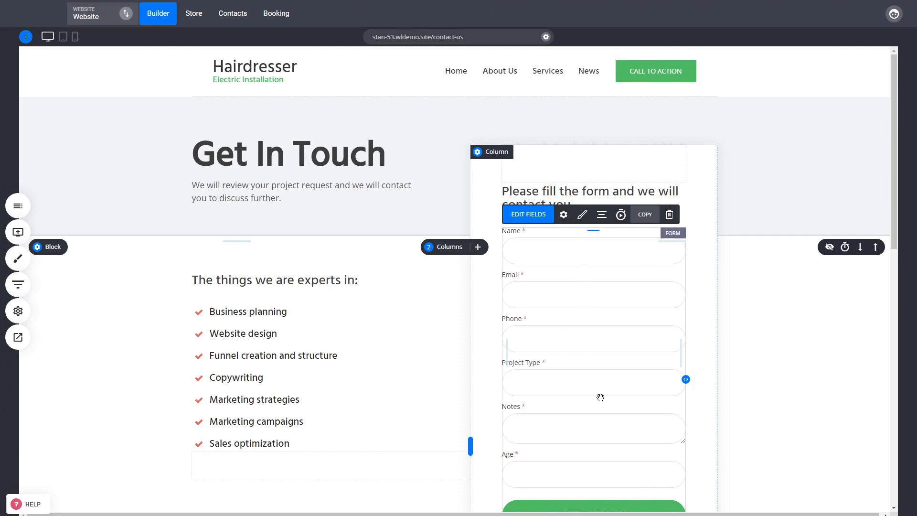
click(565, 215)
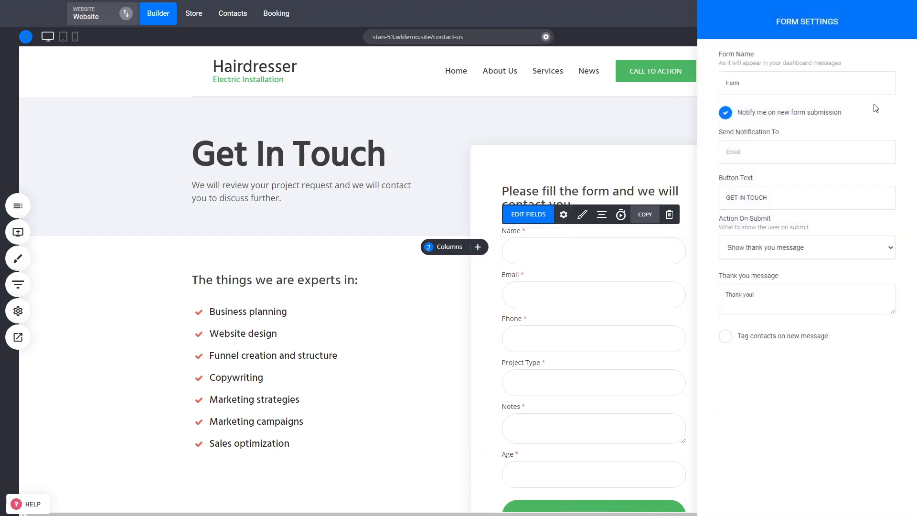
click(771, 83)
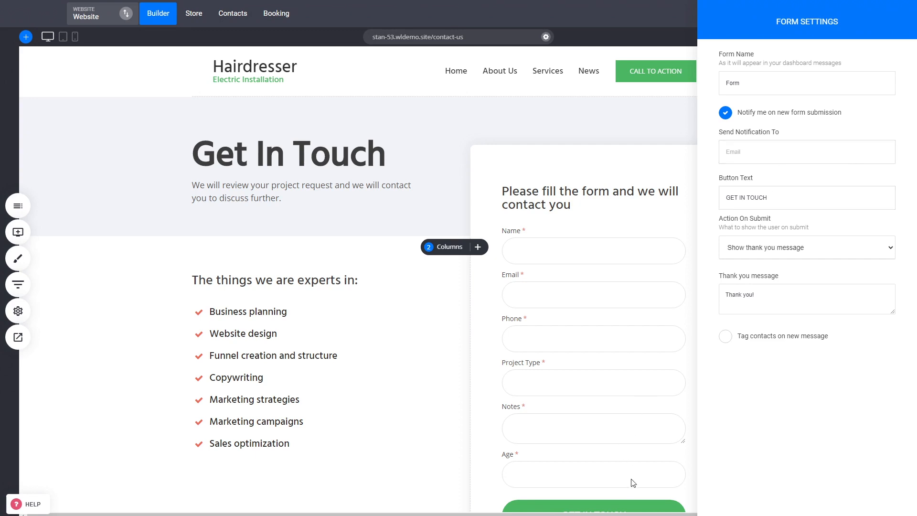
Step: Switch the action on submit to Go to page, then back to Show thank you message
click(825, 254)
click(756, 275)
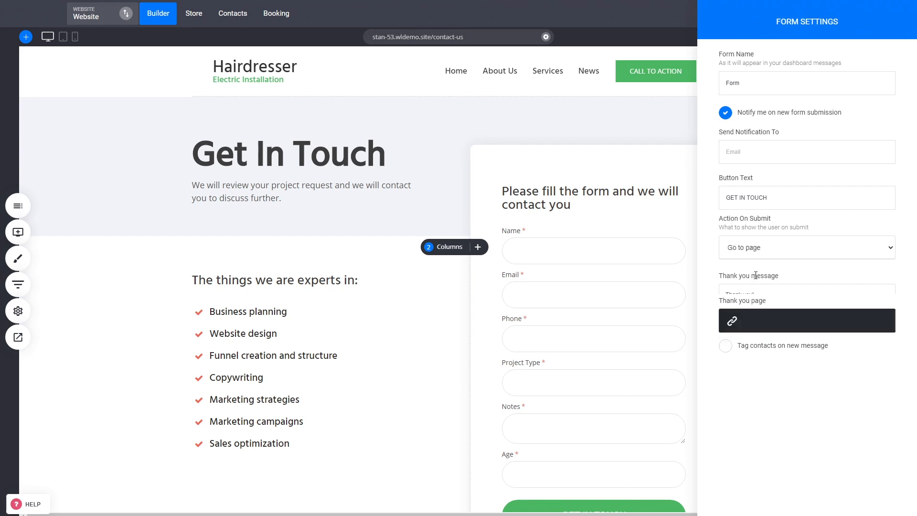
click(784, 252)
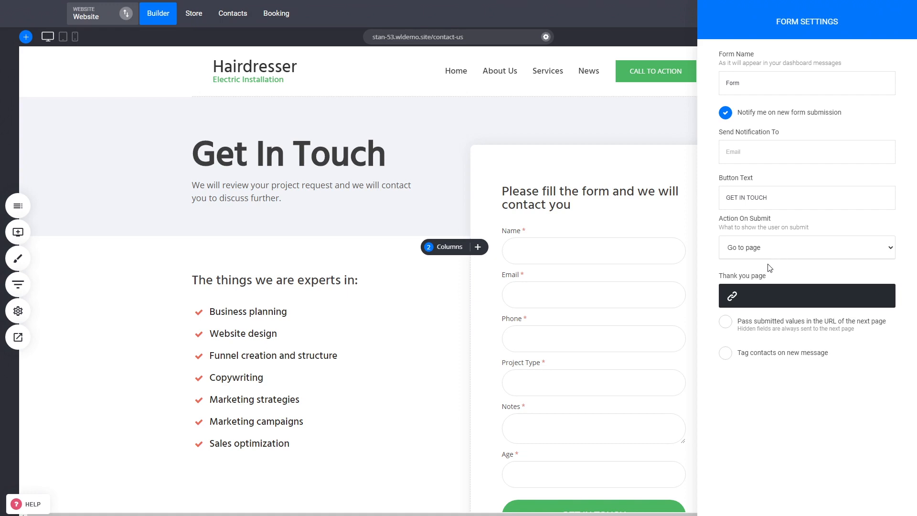
click(770, 268)
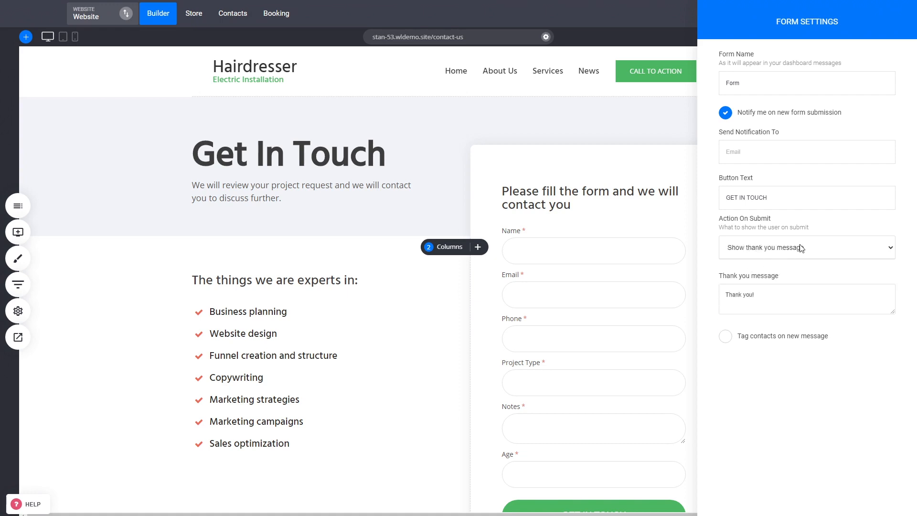
Step: Enable tagging contacts on new message and add the tag get in touch
click(762, 342)
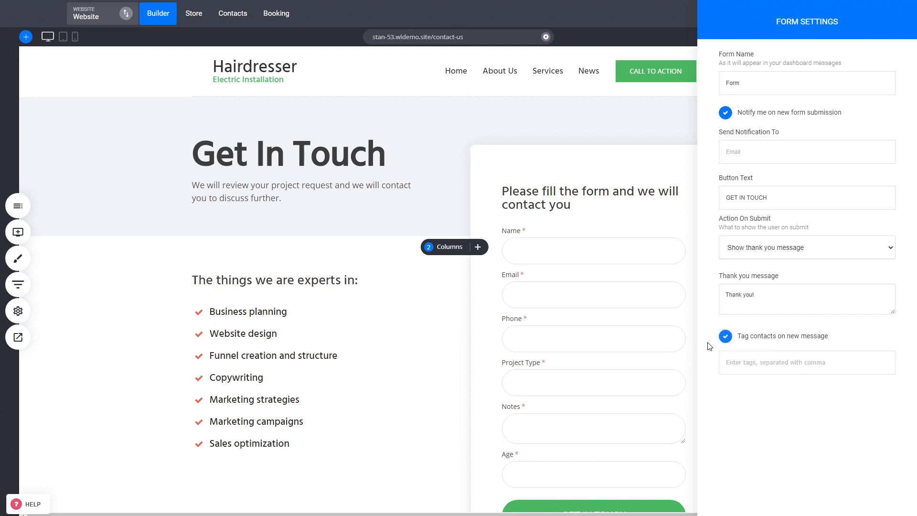
click(763, 364)
text(get)
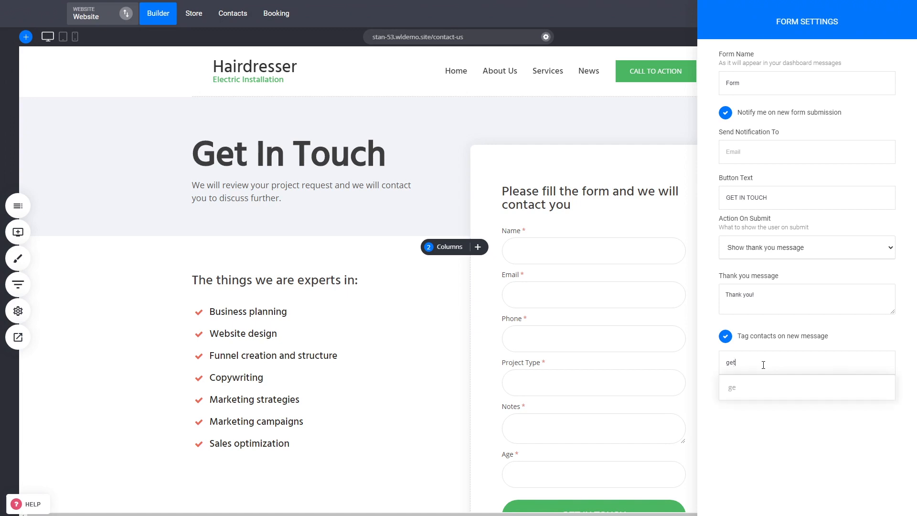
text( in touch)
click(761, 388)
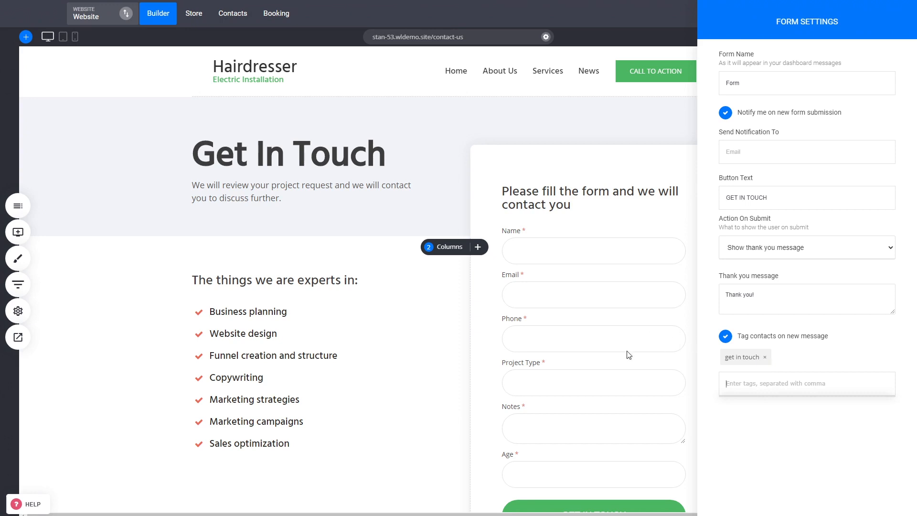
Step: Close the form settings and save the site changes
triple_click(741, 357)
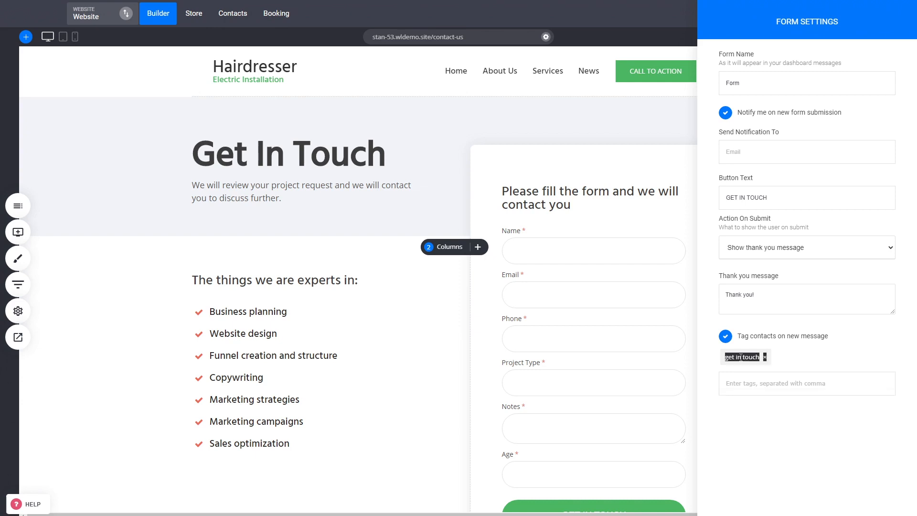
click(741, 357)
click(529, 303)
click(831, 14)
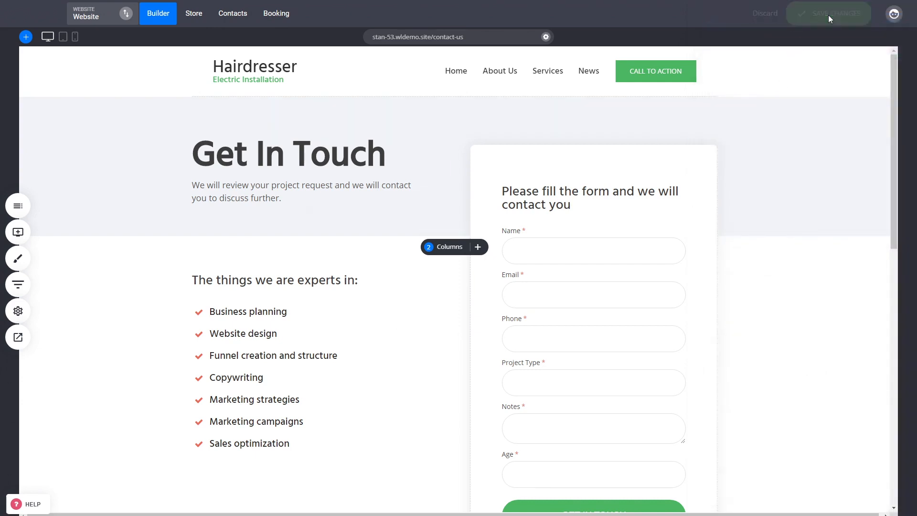
Step: Preview the page and fill in the form's name, email and phone fields with test values
click(18, 337)
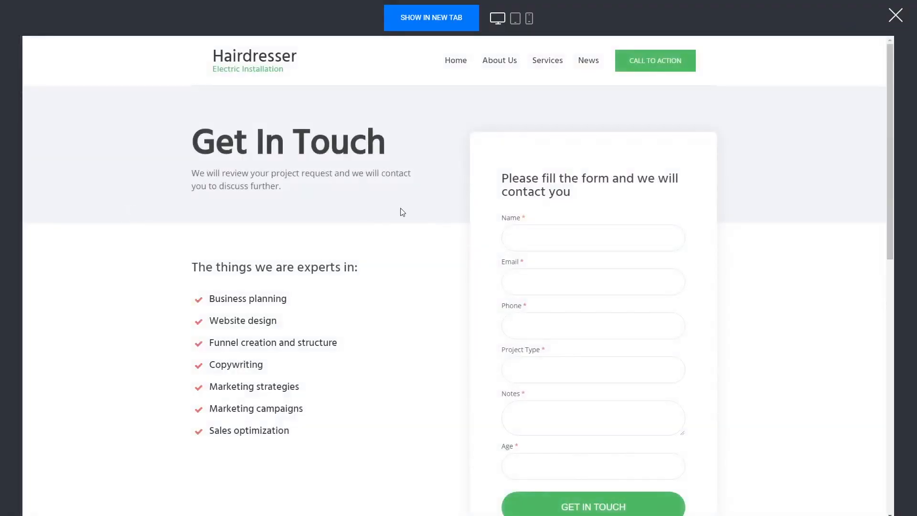
click(490, 236)
text(dsadasda)
click(532, 283)
text(dasdasda@domain.com)
key(Tab)
text(1212121)
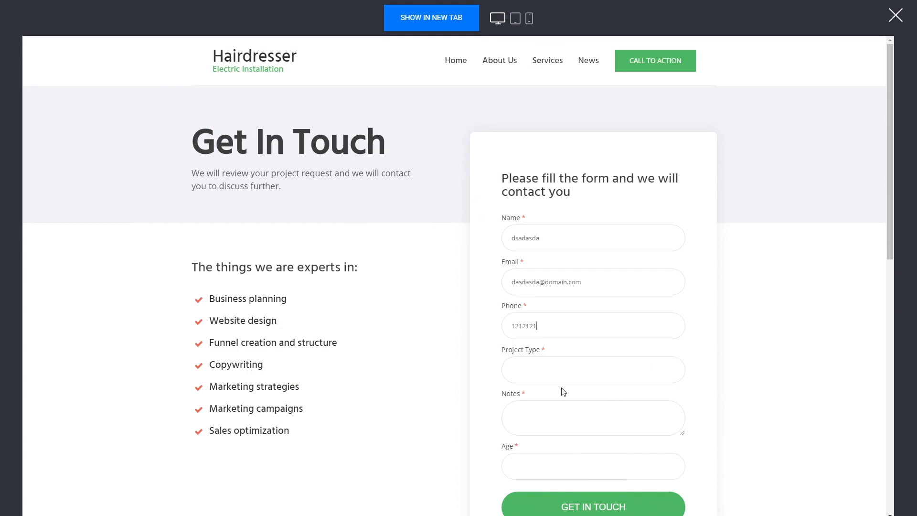
Step: Enter 212121 as Project Type and Notes and 122 as Age, submit the form and close the preview
click(556, 360)
text(212121)
click(569, 418)
text(212121)
click(545, 465)
text(122)
scroll(801, 399, down, 2)
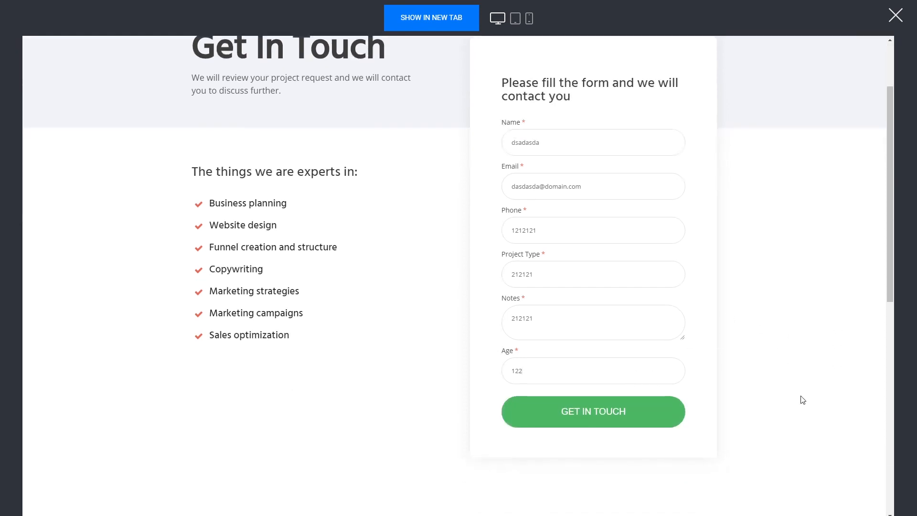
click(608, 424)
scroll(799, 296, up, 2)
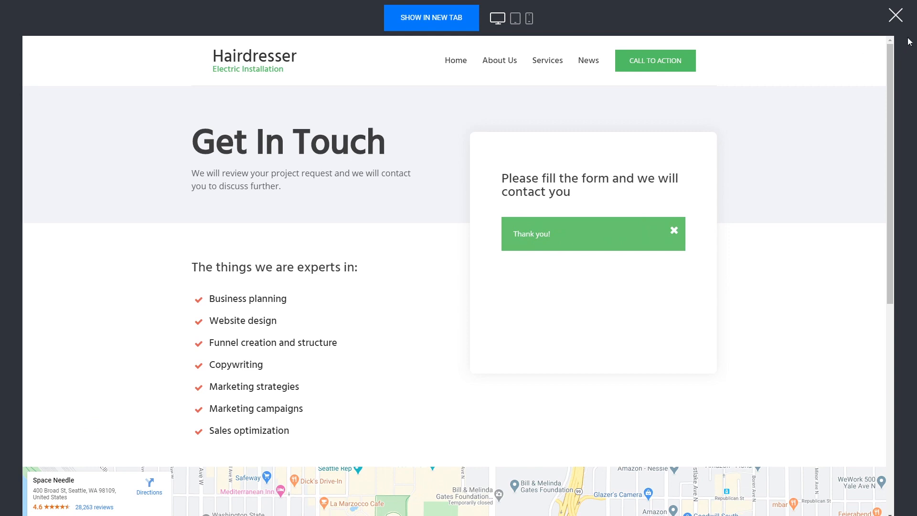
click(904, 18)
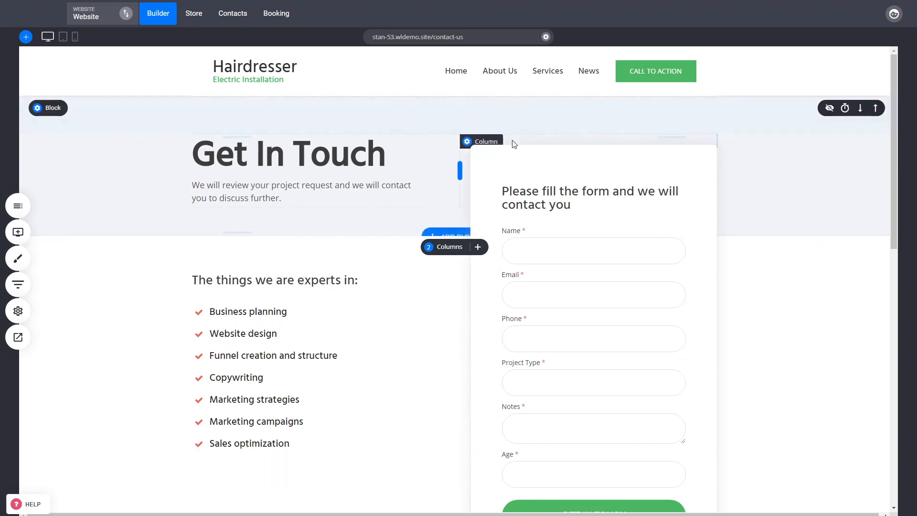
Step: Open the submitted contact's record in Contacts and expand its form submission
click(238, 18)
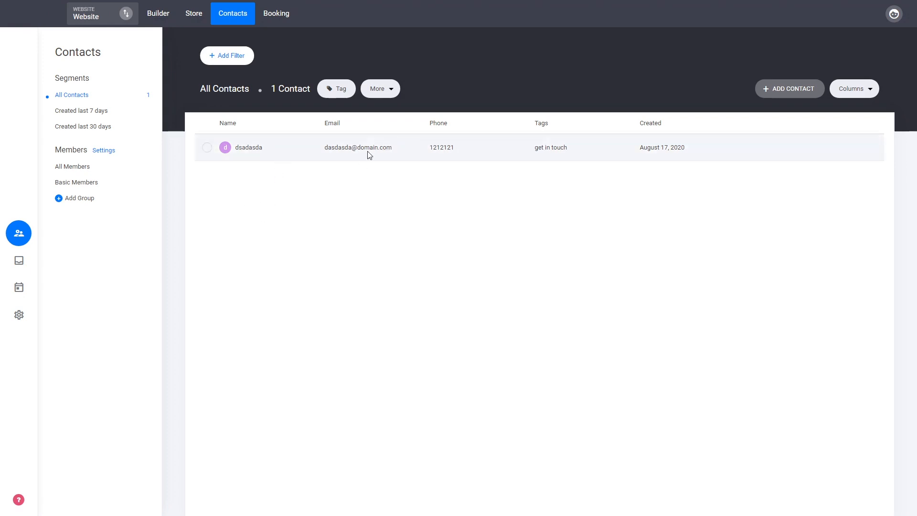
click(249, 147)
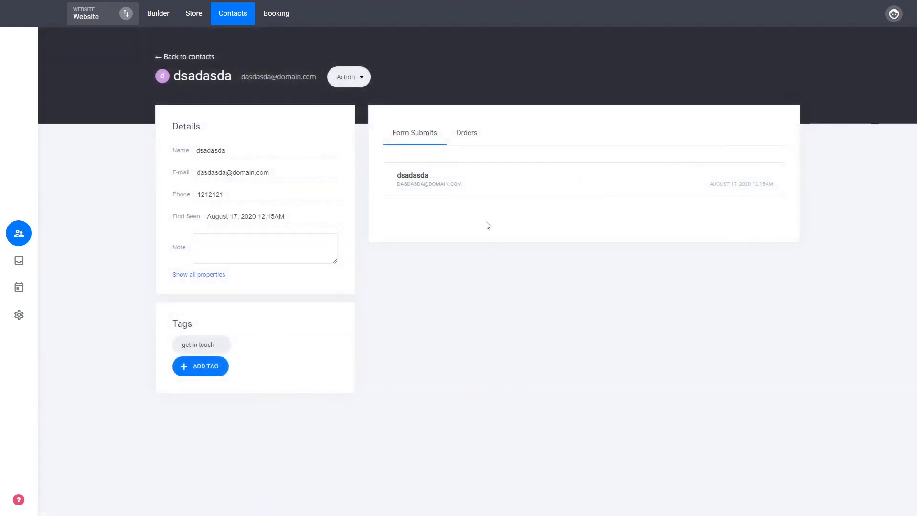
click(486, 191)
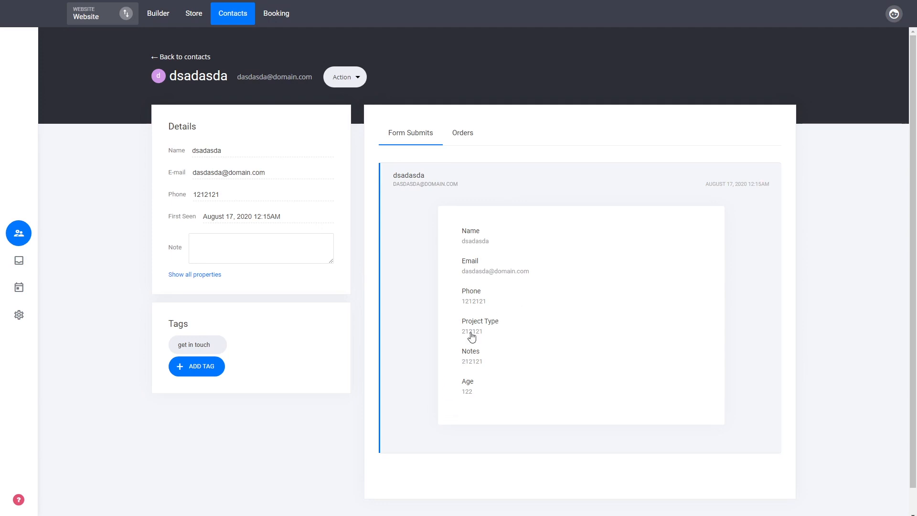
Step: Show all of the contact's properties and review them
mouse_move(176, 351)
click(209, 281)
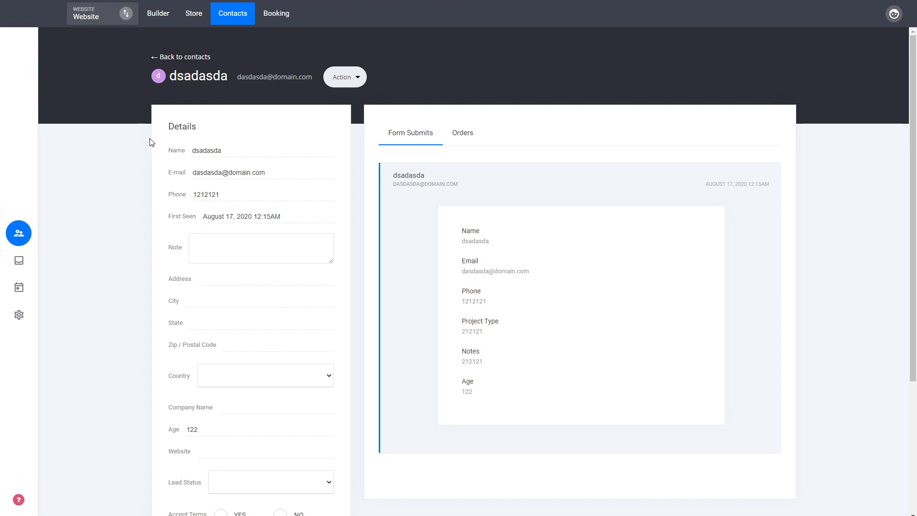
scroll(234, 334, down, 2)
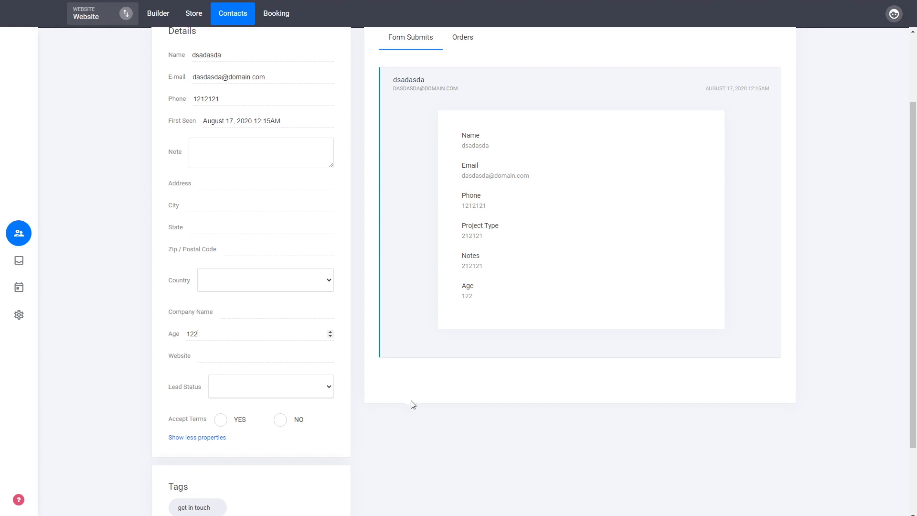
scroll(453, 431, up, 2)
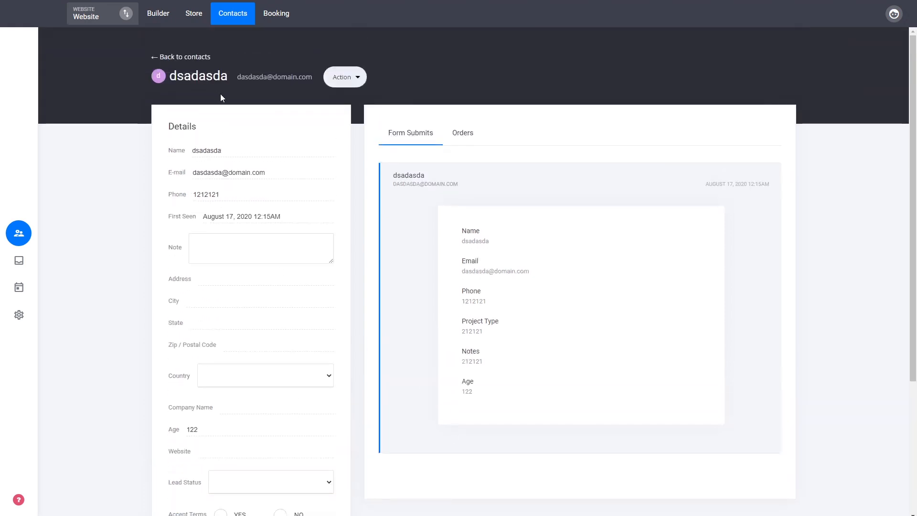
Step: Return to the contacts list and filter it by tag is get in touch
click(178, 57)
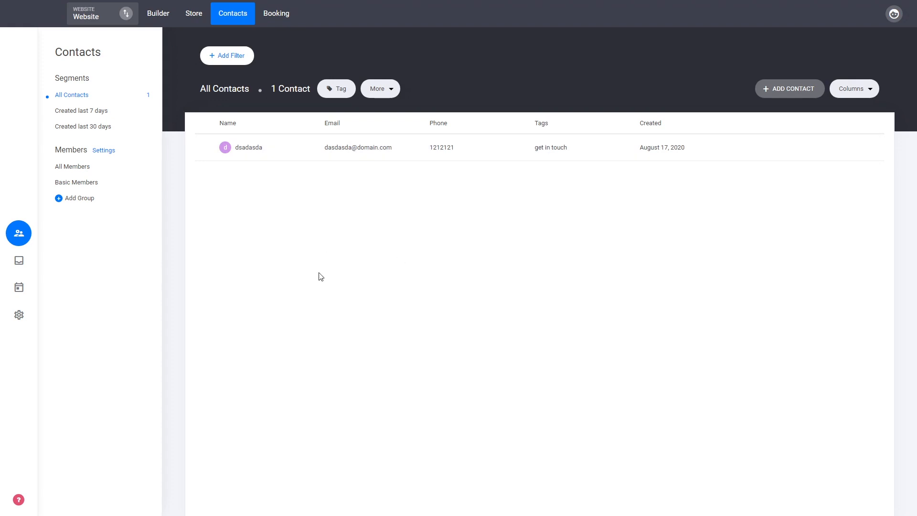
click(229, 59)
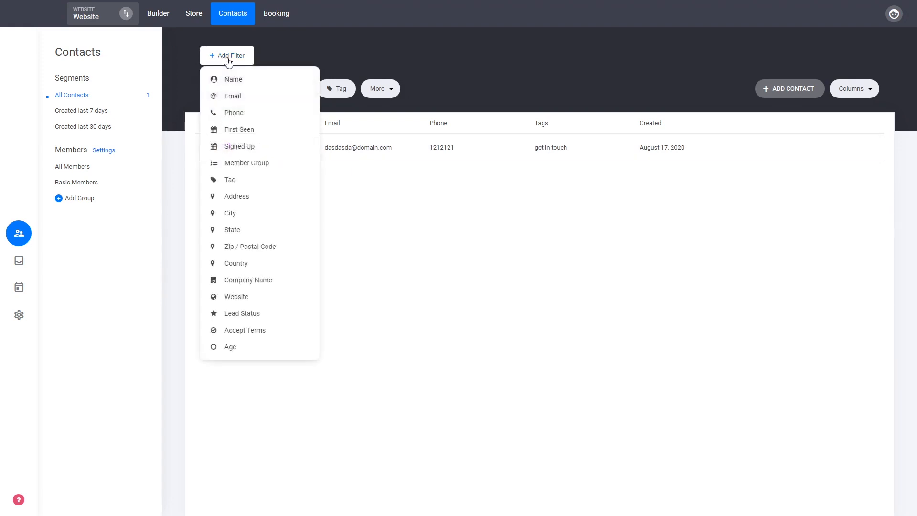
click(231, 184)
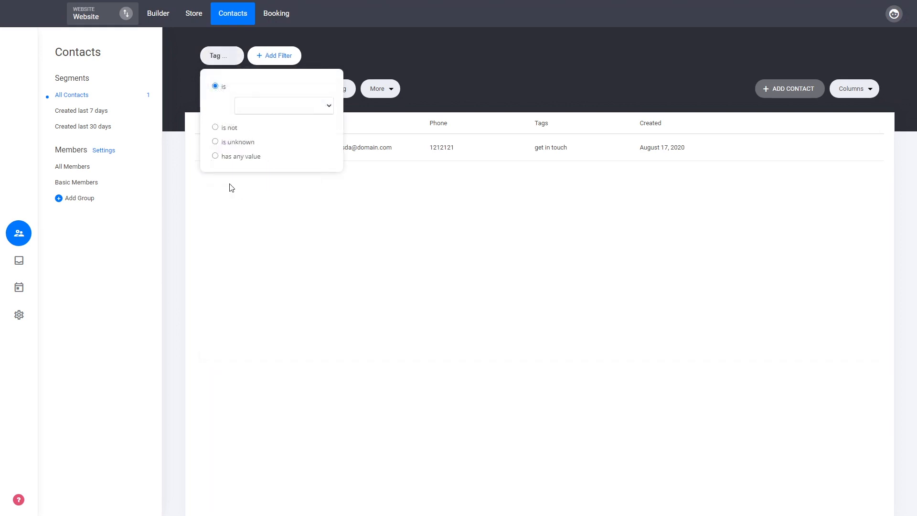
click(263, 119)
click(365, 253)
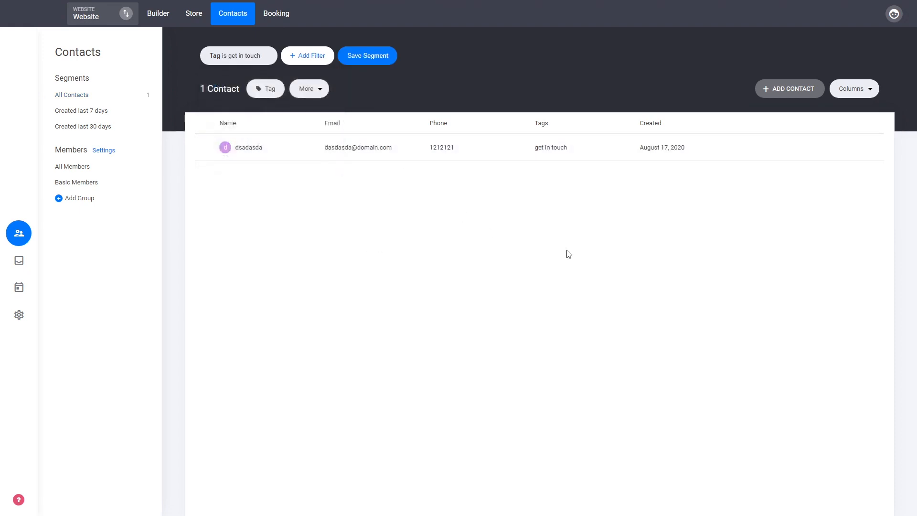
Step: Add the Age column to the contacts table
click(866, 90)
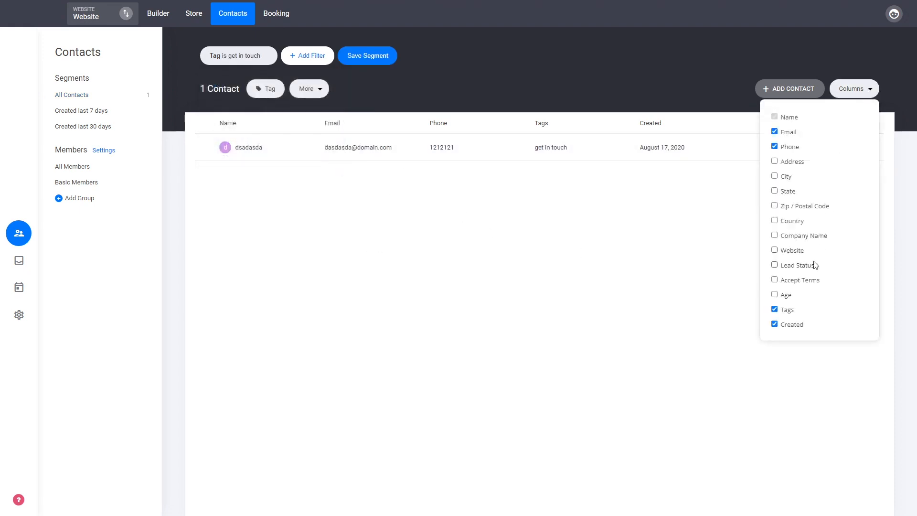
click(784, 295)
click(645, 267)
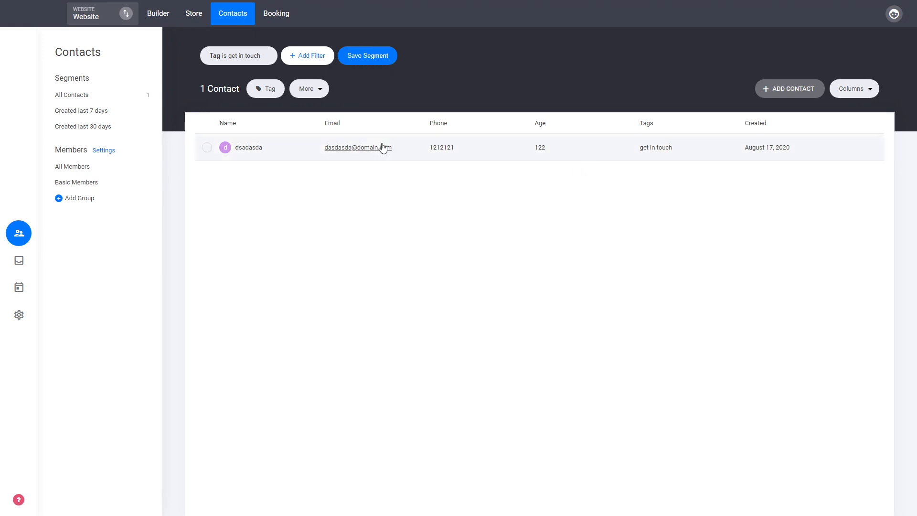
Step: Add an Age filter to the contacts list
click(326, 60)
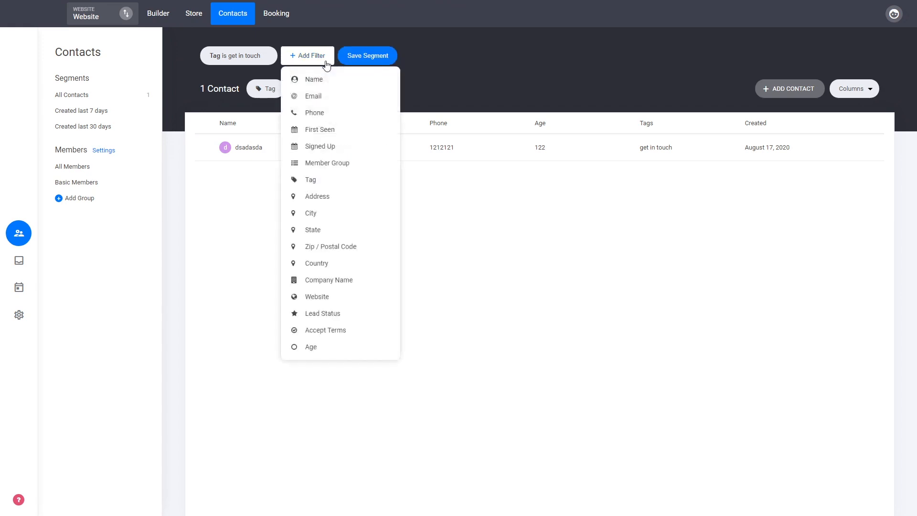
click(315, 352)
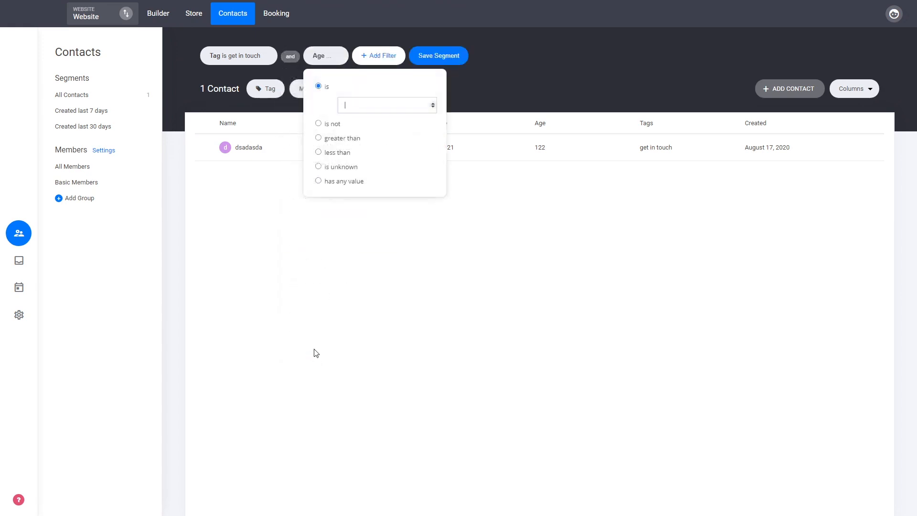
click(143, 136)
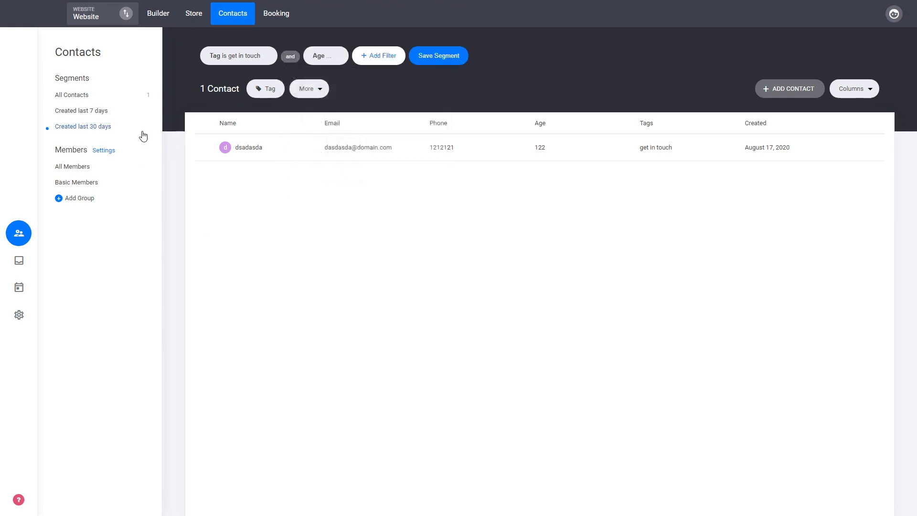
Step: Return to the builder and open the Contact Us page
click(154, 16)
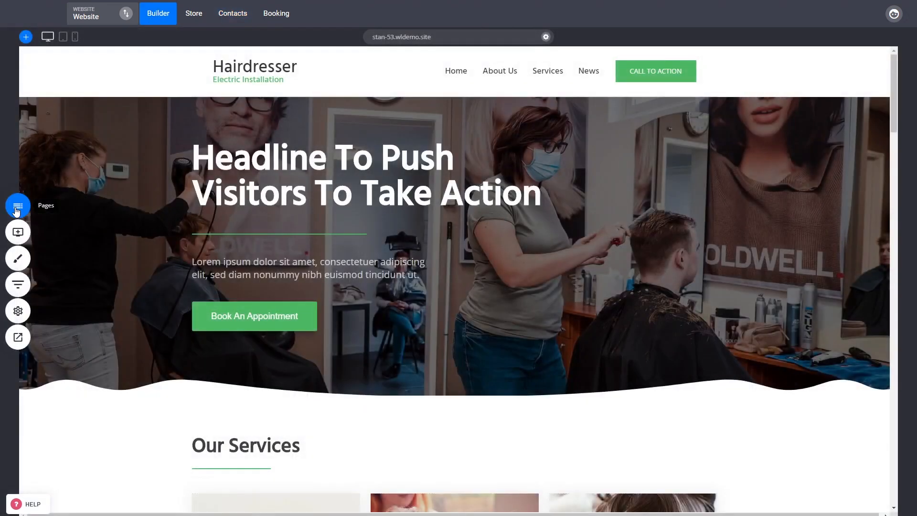
scroll(695, 257, down, 5)
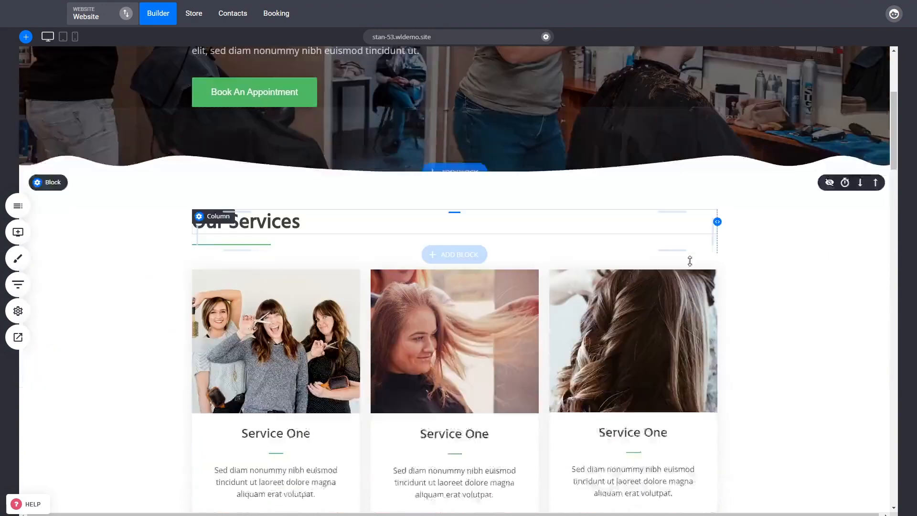
scroll(681, 266, up, 5)
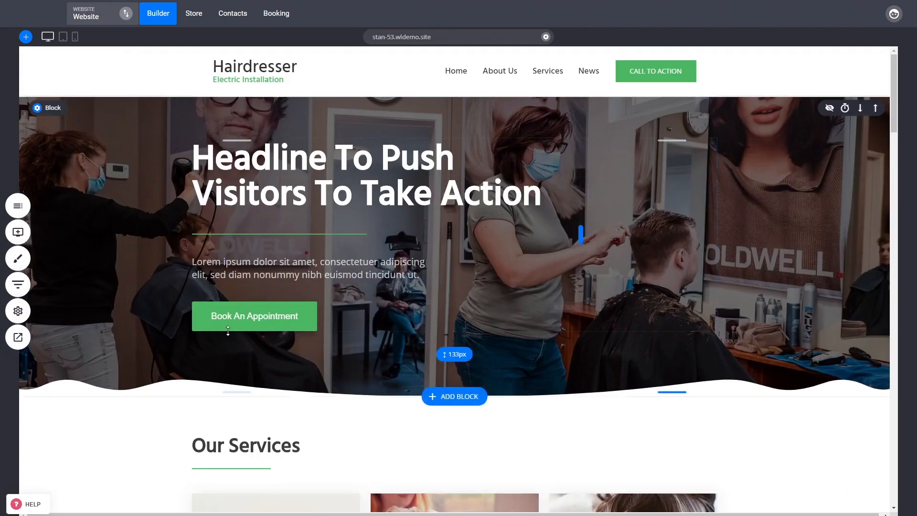
click(14, 206)
click(48, 220)
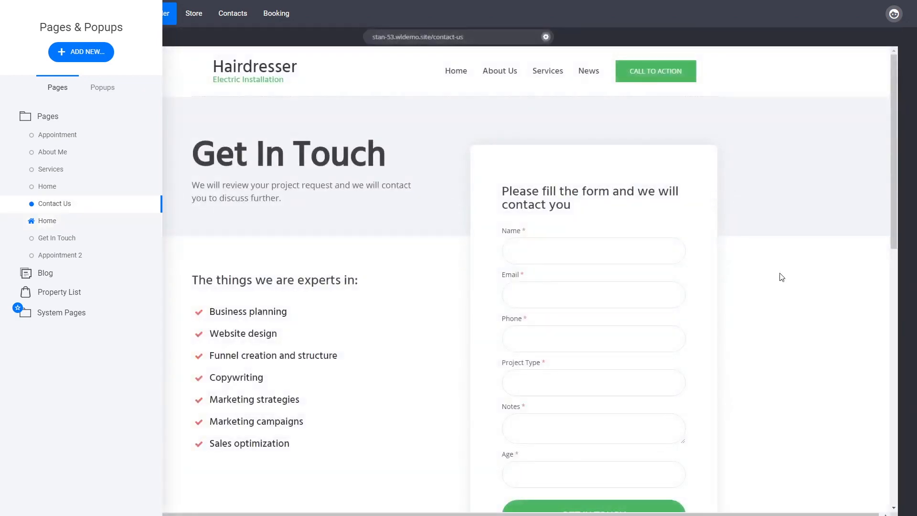
click(782, 278)
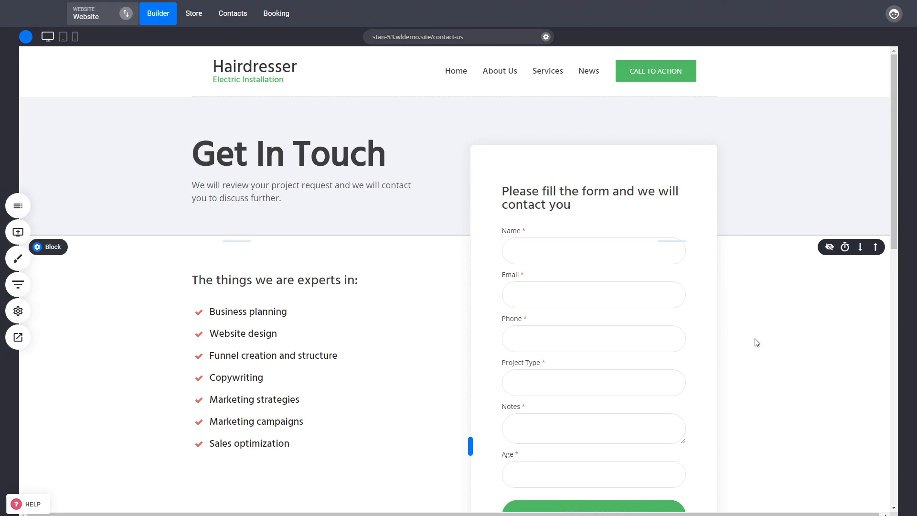
Step: Open the form's styling options for labels and fields
scroll(753, 376, down, 4)
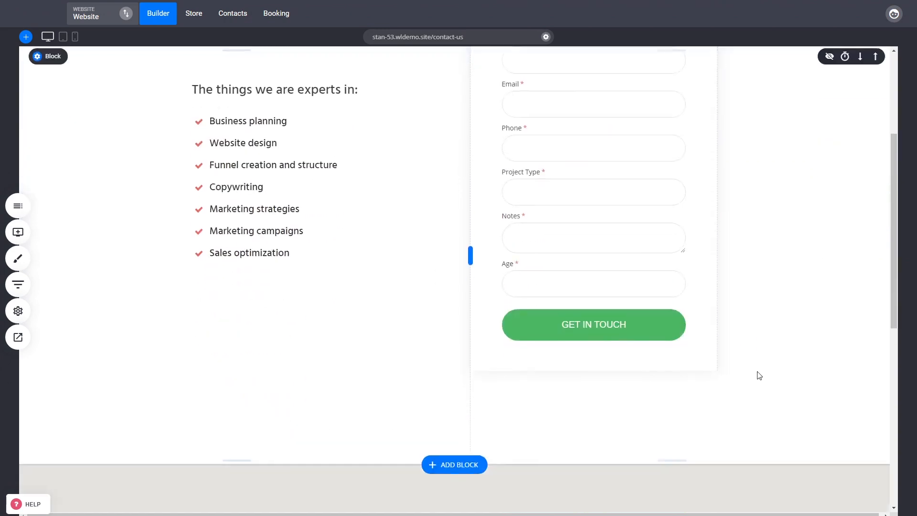
scroll(753, 375, up, 4)
mouse_move(585, 269)
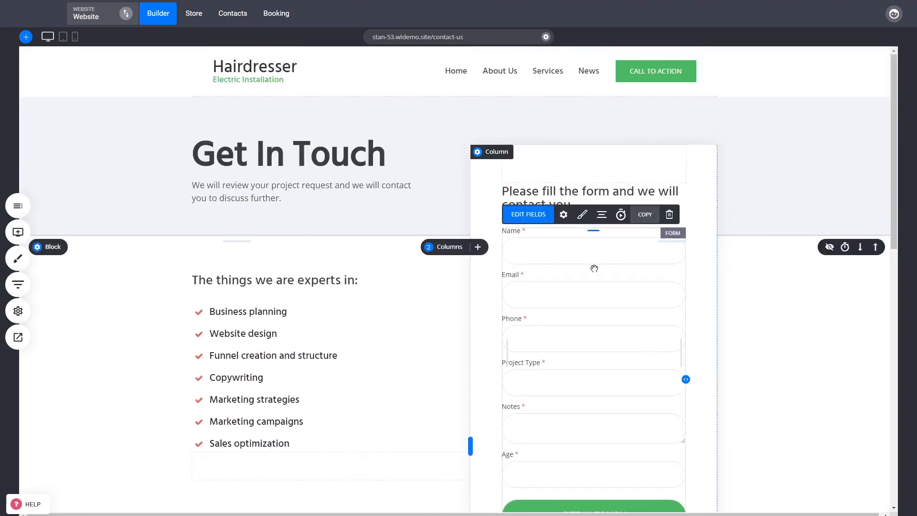
click(583, 216)
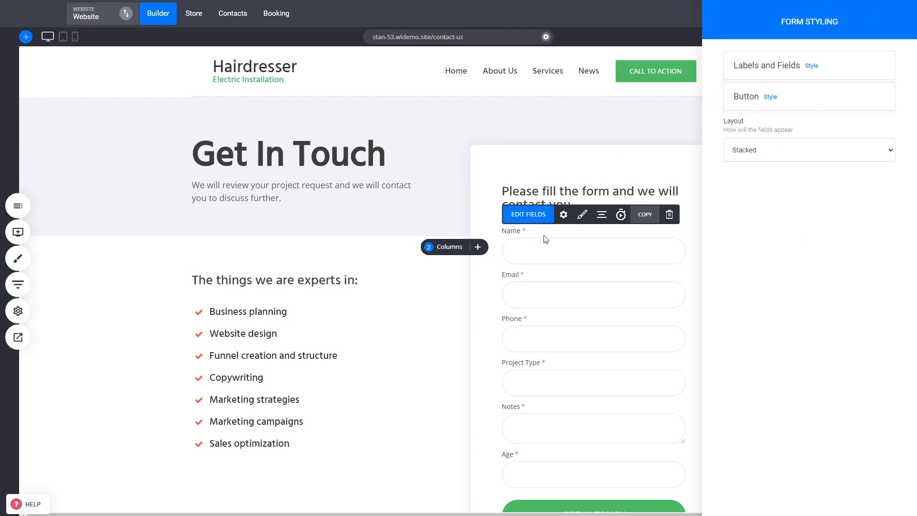
click(812, 67)
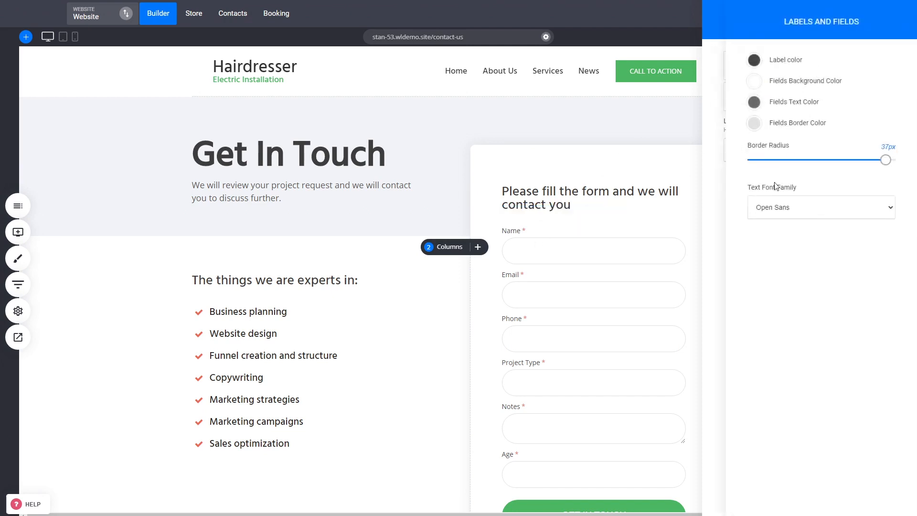
Step: Set the labels and fields border radius to 32px and the text font family to Hind Siliguri
drag(886, 160, 866, 169)
click(783, 235)
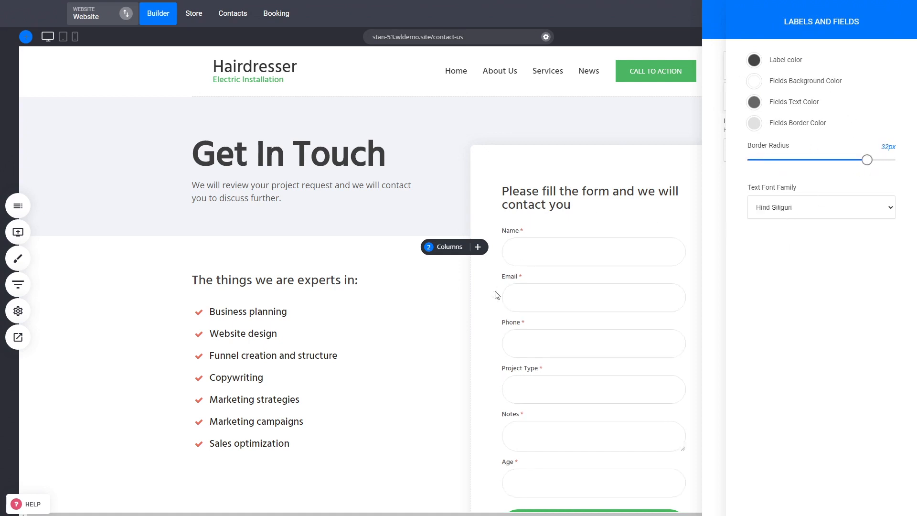
click(717, 216)
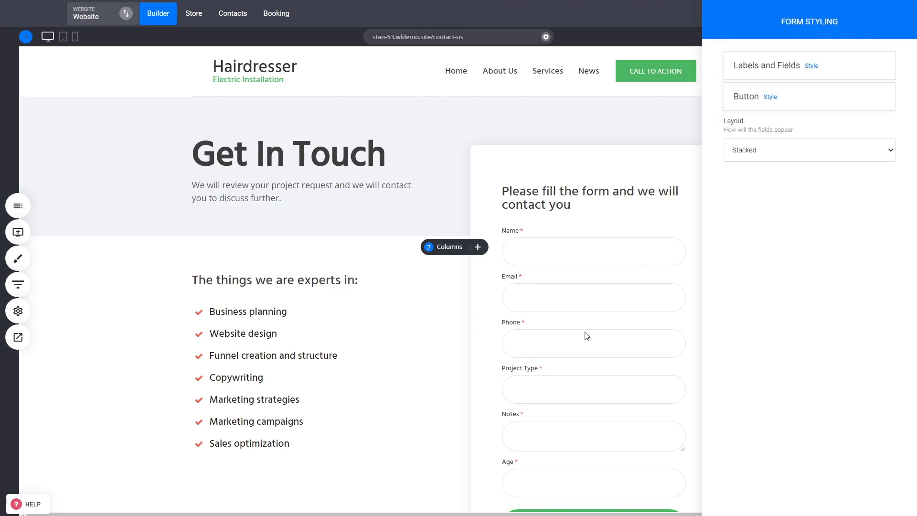
click(599, 284)
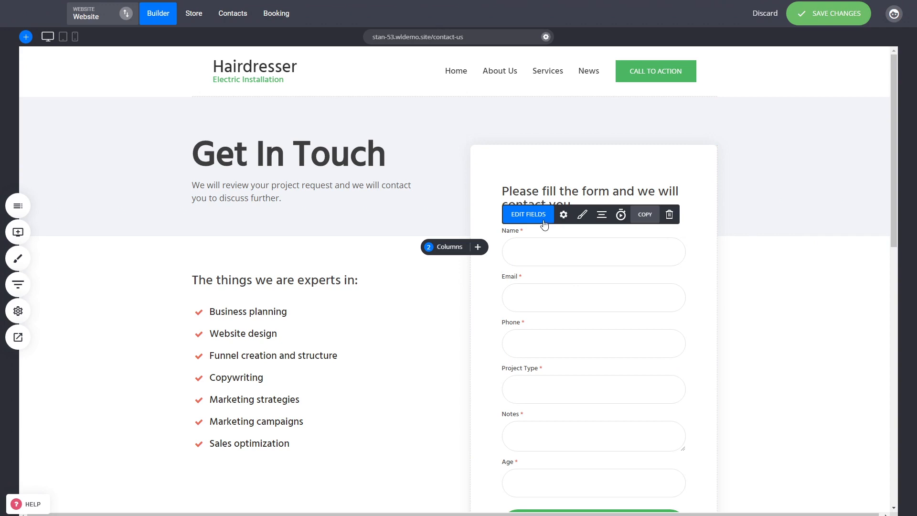
Step: Make the Phone and Age fields half width and move Age beside Phone on one row
click(529, 214)
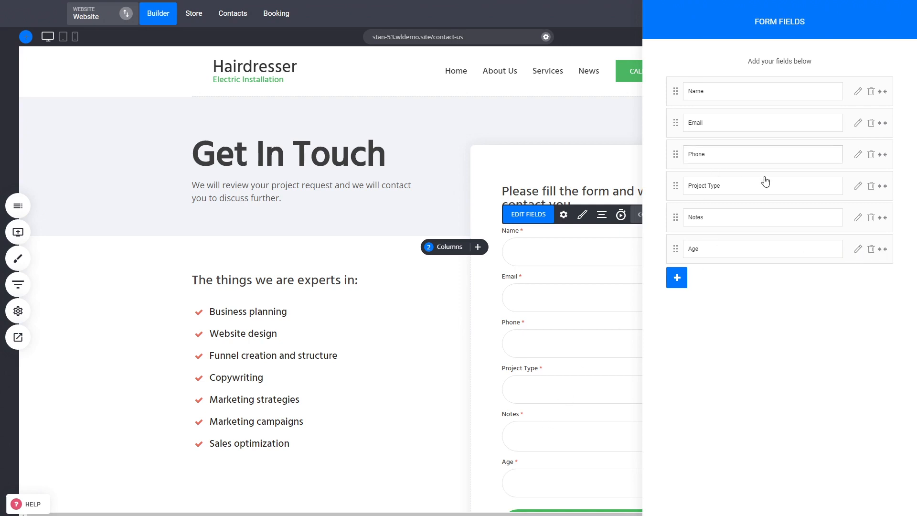
click(882, 154)
click(883, 248)
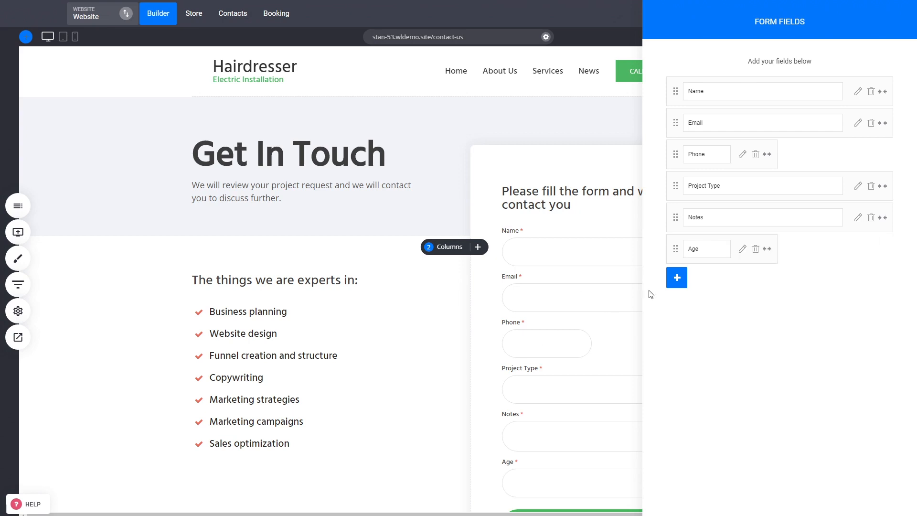
drag(676, 249, 795, 158)
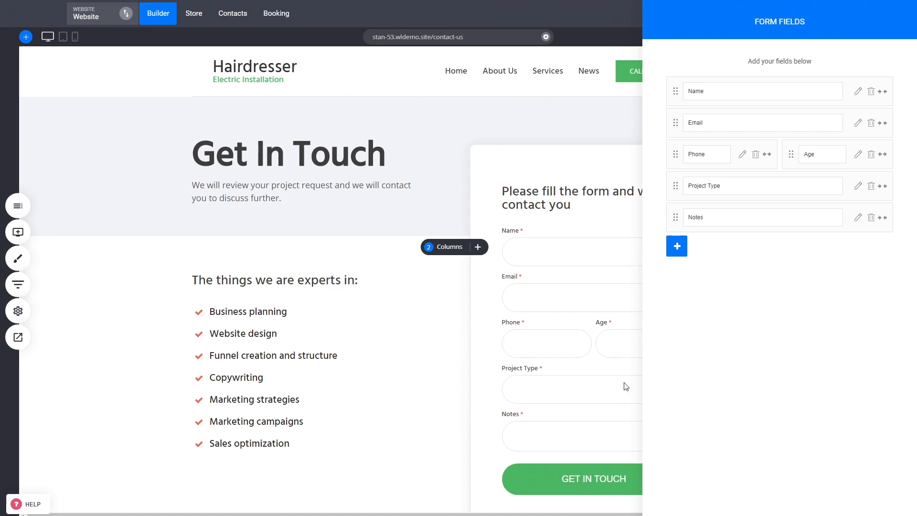
click(569, 279)
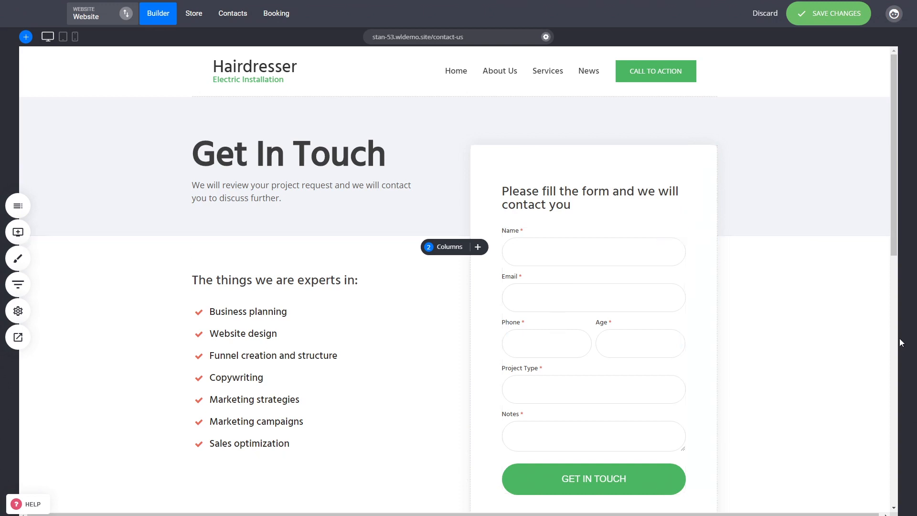
Step: Reopen the form's field list, close it and save the page changes
click(593, 293)
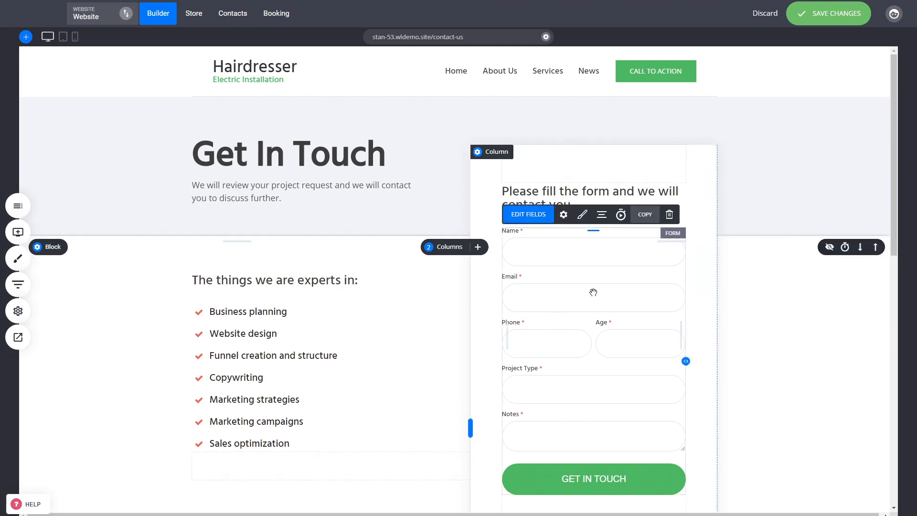
click(544, 216)
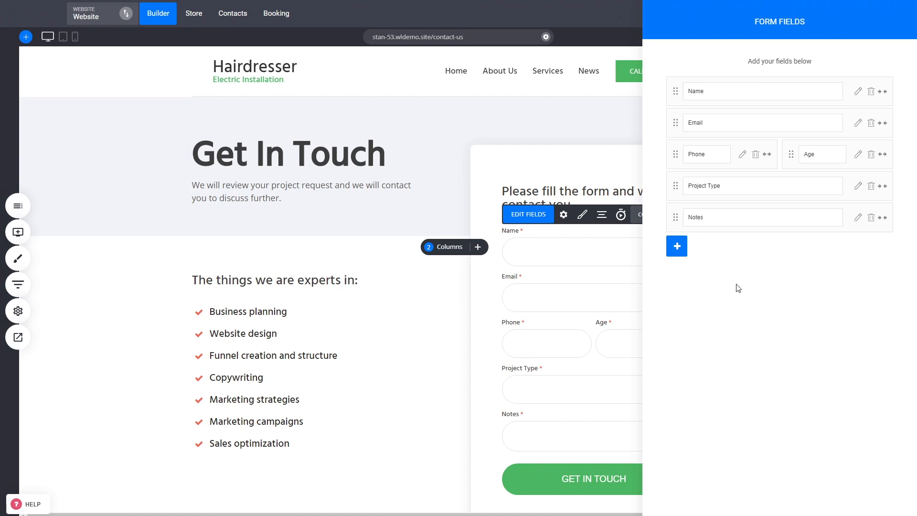
click(455, 250)
click(796, 18)
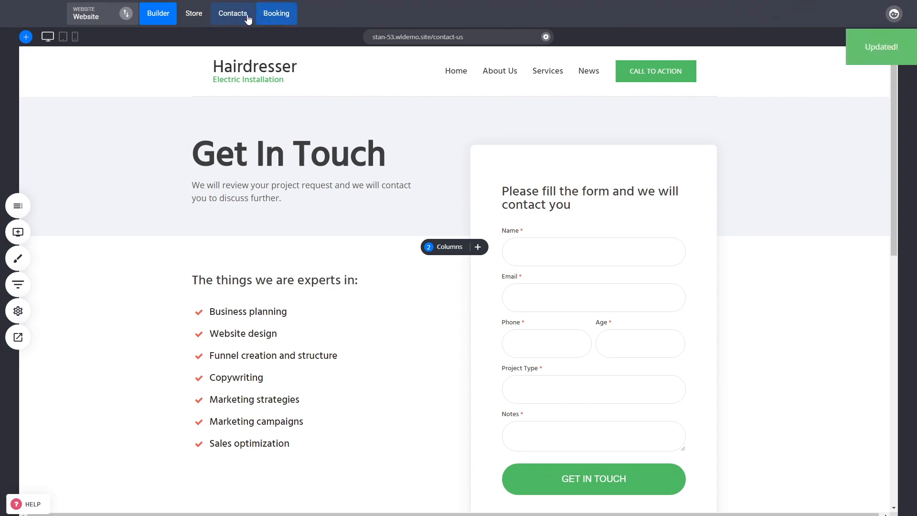
Step: Review the contacts list and the customer properties settings
click(239, 15)
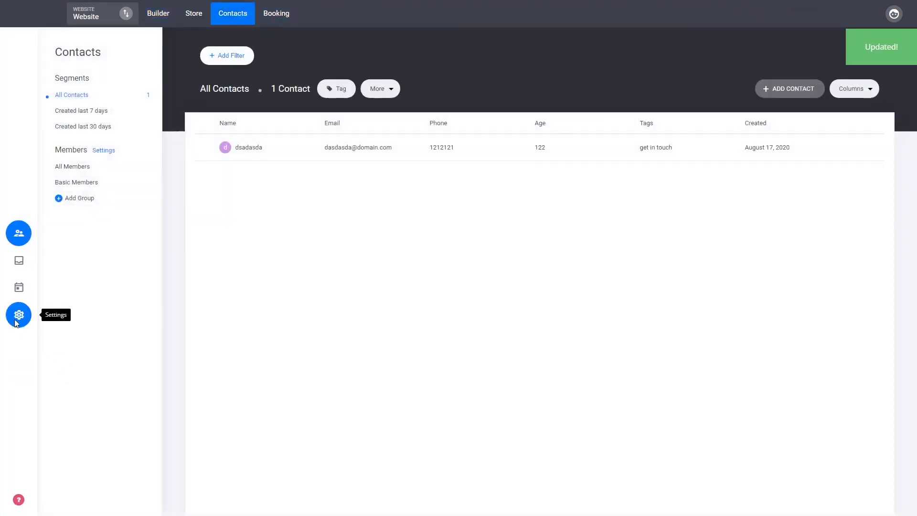
click(19, 317)
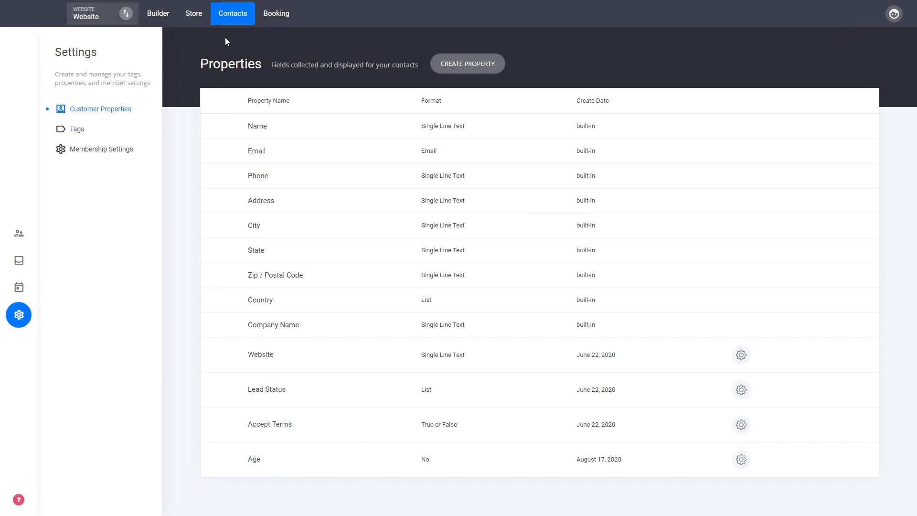
click(237, 16)
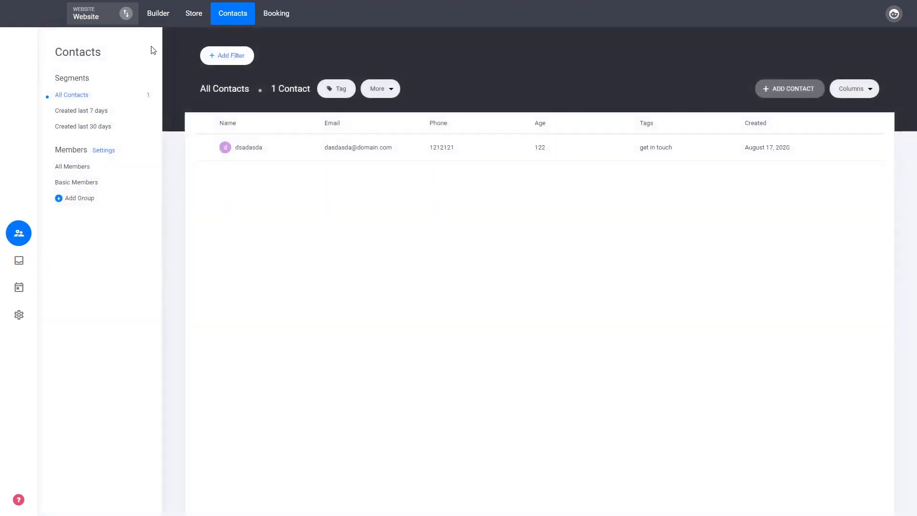
Step: Return to the builder and open the site's list of popups
click(159, 15)
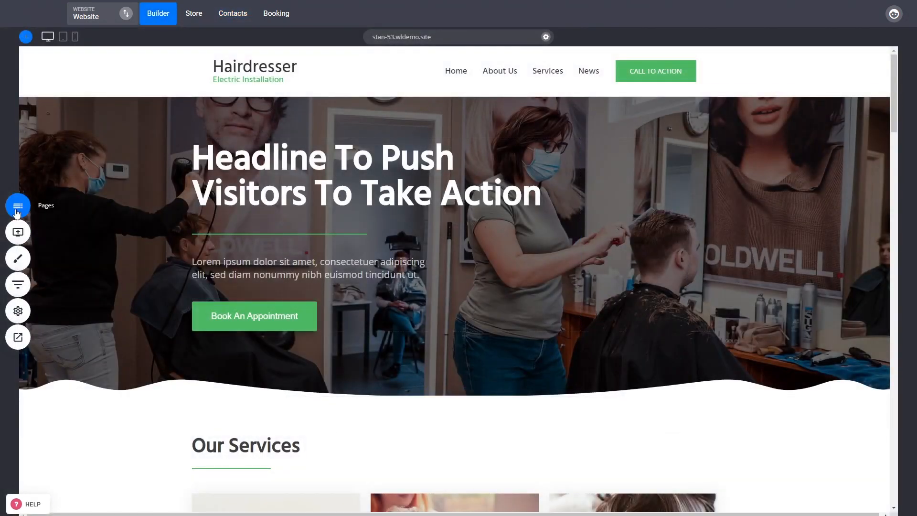
click(18, 206)
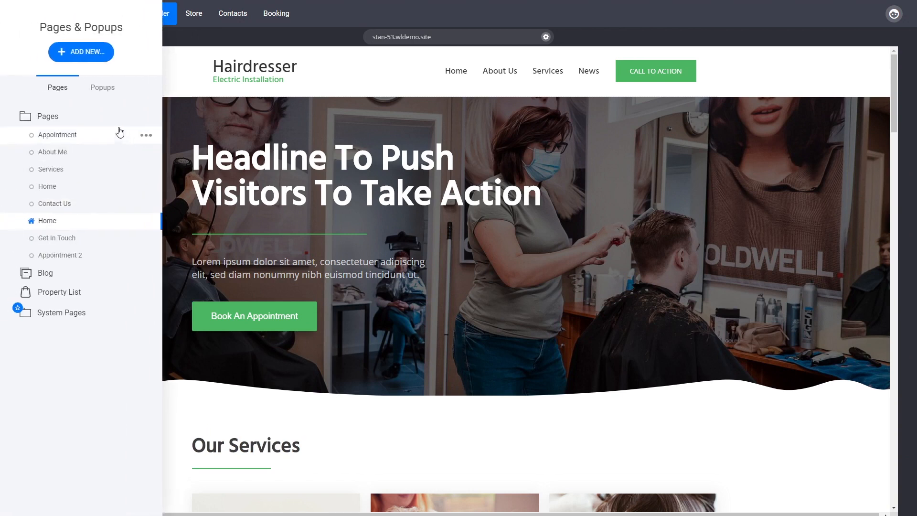
click(102, 88)
click(102, 57)
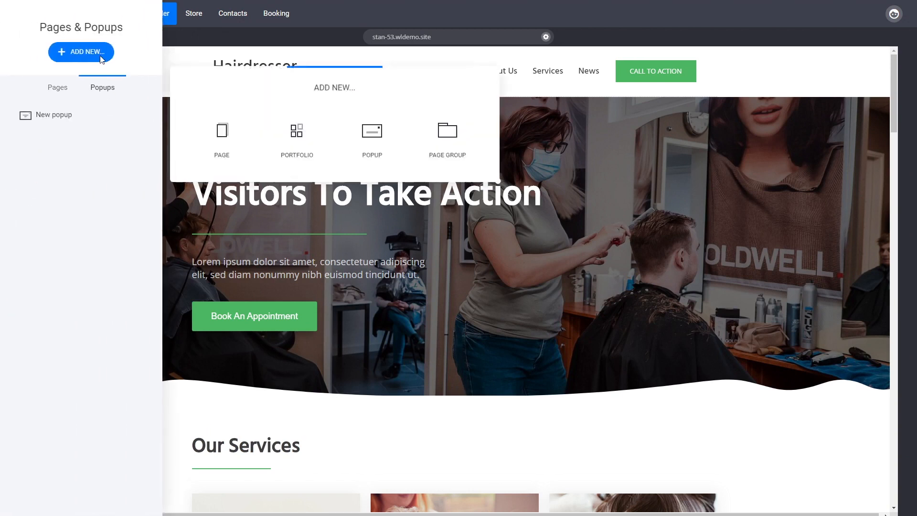
click(239, 138)
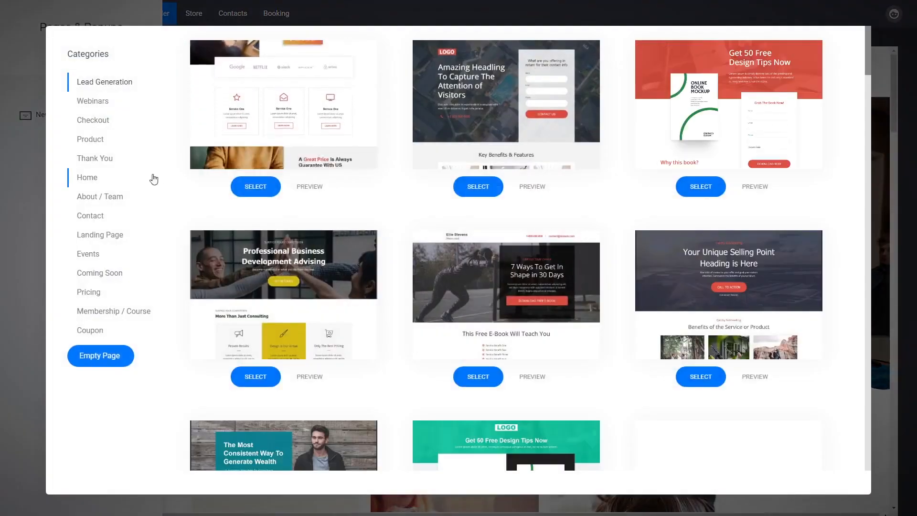
click(18, 185)
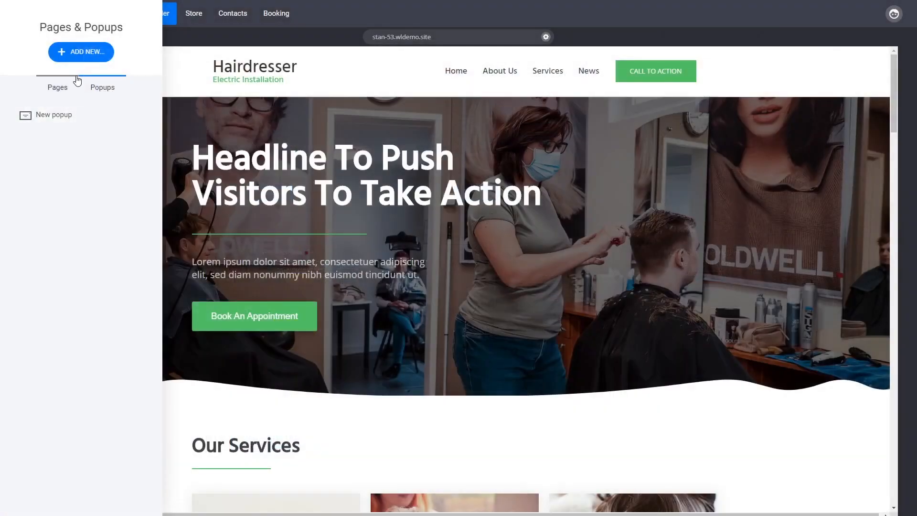
Step: Add a new popup using the 30% Summer Discount opt-in template
click(372, 143)
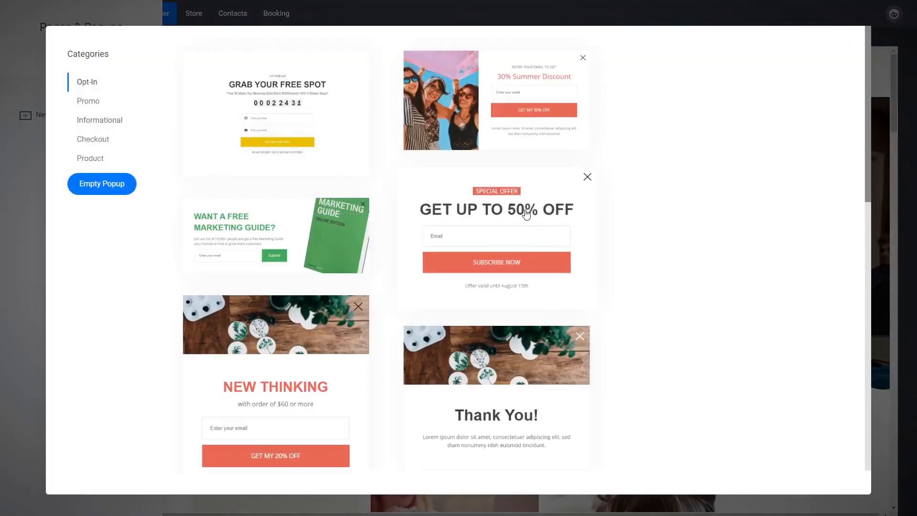
click(520, 123)
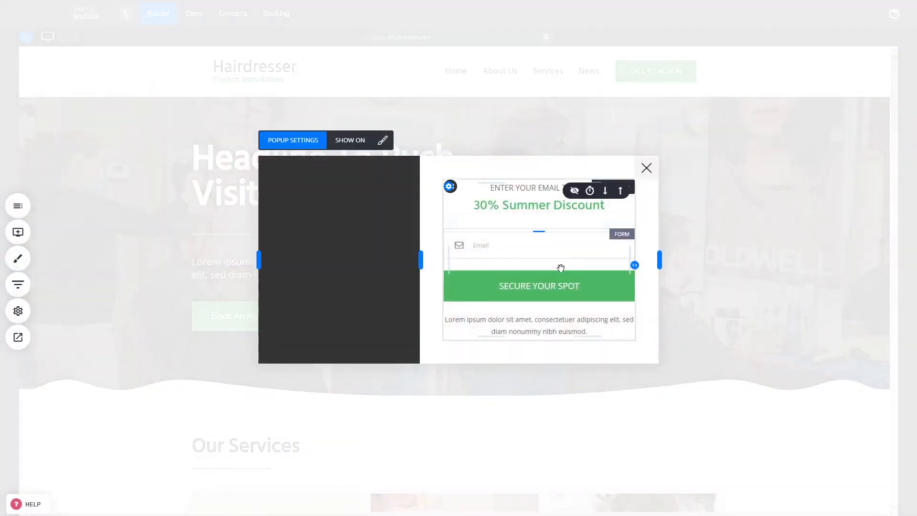